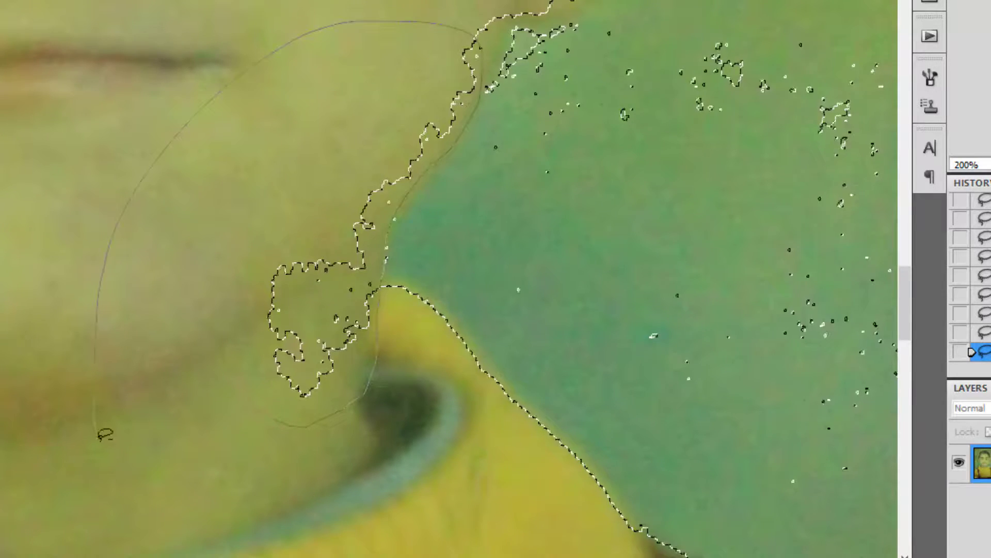
# Refine the background selection with the Lasso along the boy's jaw, neck and earlobe so it follows their edges.
pyautogui.moveTo(358, 262)
pyautogui.mouseDown()
pyautogui.moveTo(339, 417)
pyautogui.moveTo(279, 484)
pyautogui.mouseUp()
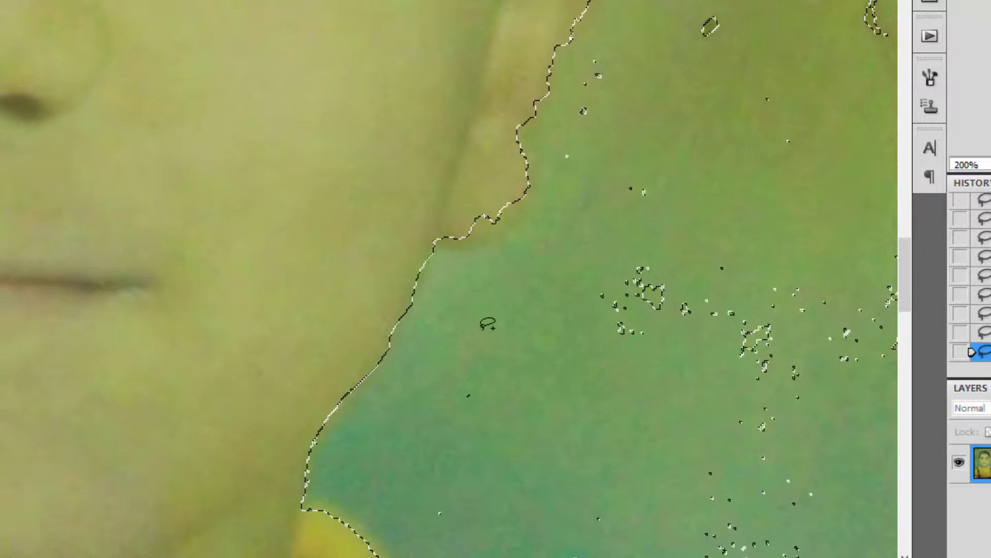
pyautogui.moveTo(548, 327); pyautogui.dragTo(543, 426)
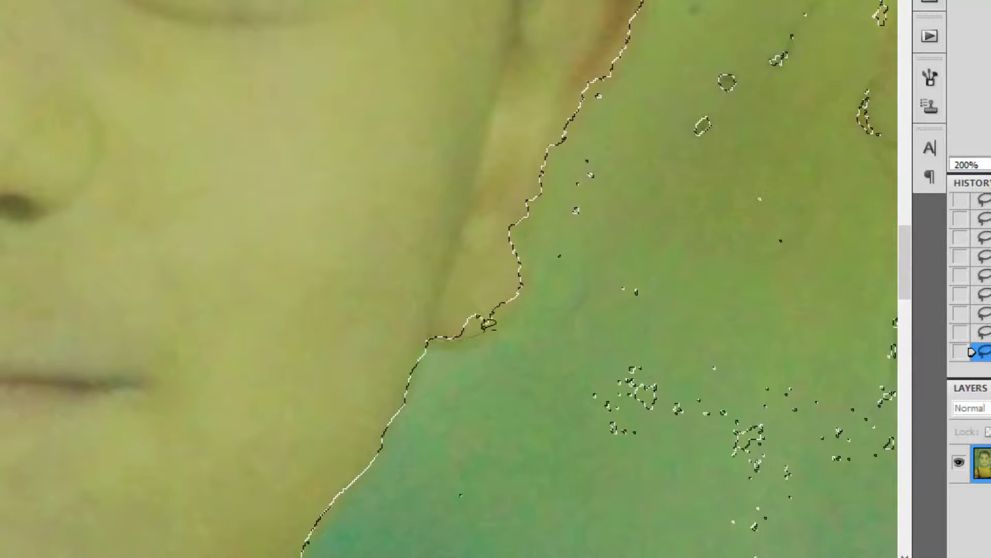
pyautogui.moveTo(522, 292)
pyautogui.mouseDown()
pyautogui.moveTo(524, 177)
pyautogui.moveTo(442, 281)
pyautogui.moveTo(461, 266)
pyautogui.moveTo(442, 354)
pyautogui.moveTo(369, 401)
pyautogui.mouseUp()
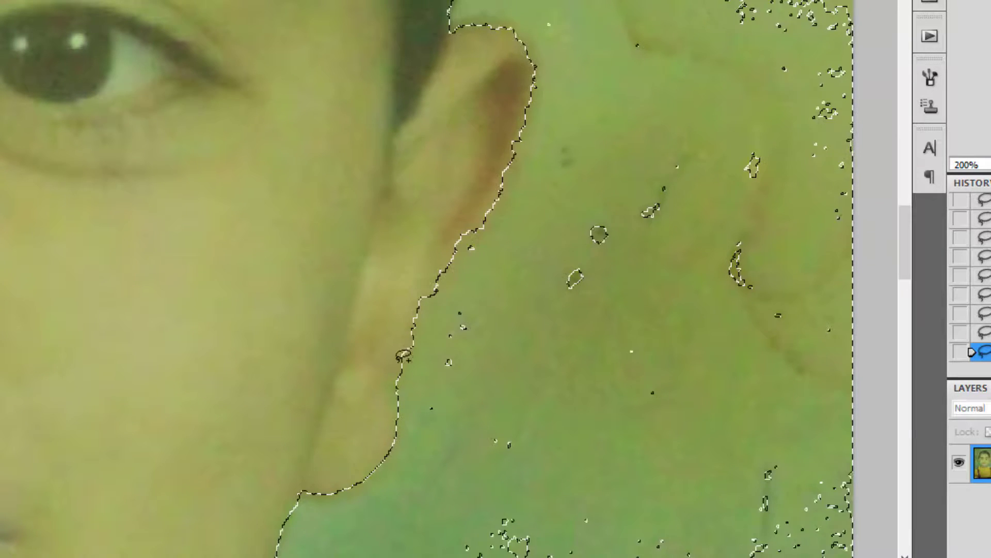
# Lasso the unselected stray specks in the backdrop beside the ear, jaw and neck to add them to the selection.
pyautogui.moveTo(416, 435)
pyautogui.mouseDown()
pyautogui.moveTo(442, 326)
pyautogui.moveTo(514, 242)
pyautogui.moveTo(587, 98)
pyautogui.moveTo(571, 1)
pyautogui.moveTo(875, 513)
pyautogui.mouseUp()
pyautogui.moveTo(581, 341); pyautogui.dragTo(618, 246)
pyautogui.moveTo(710, 257)
pyautogui.mouseDown()
pyautogui.moveTo(501, 323)
pyautogui.moveTo(466, 365)
pyautogui.moveTo(468, 521)
pyautogui.moveTo(835, 438)
pyautogui.moveTo(797, 255)
pyautogui.mouseUp()
pyautogui.moveTo(774, 398); pyautogui.dragTo(774, 328)
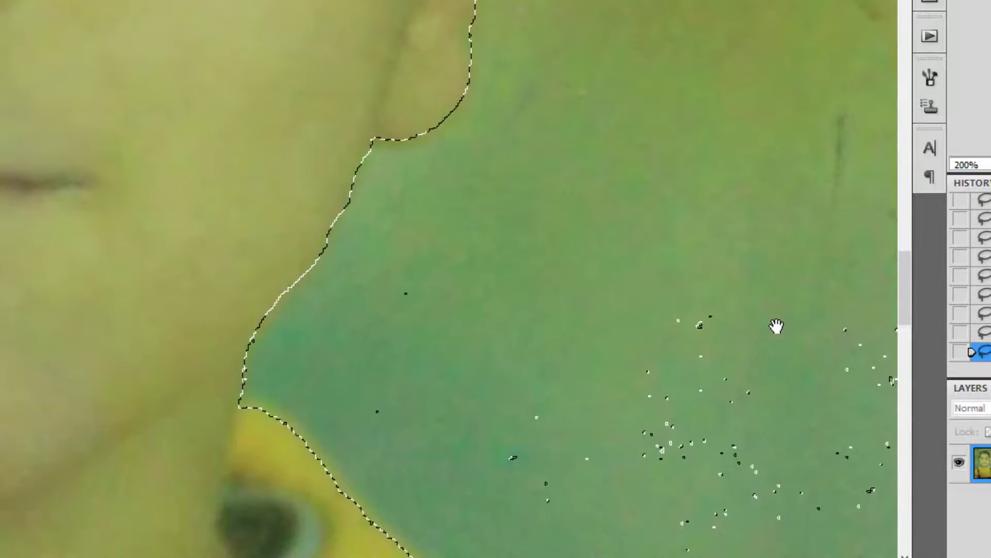
pyautogui.moveTo(548, 277)
pyautogui.mouseDown()
pyautogui.moveTo(403, 257)
pyautogui.moveTo(368, 290)
pyautogui.moveTo(353, 384)
pyautogui.mouseUp()
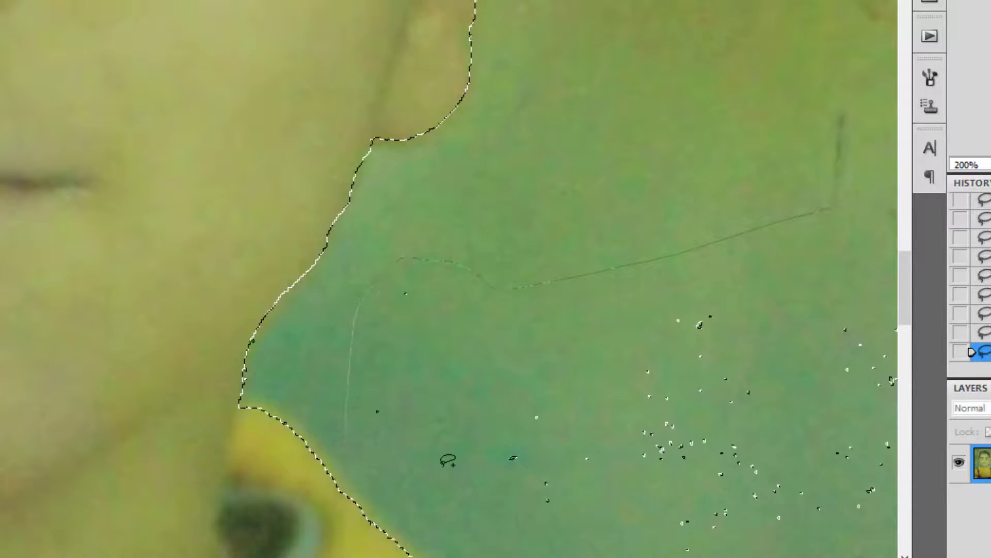
pyautogui.moveTo(449, 459)
pyautogui.mouseDown()
pyautogui.moveTo(526, 525)
pyautogui.moveTo(435, 372)
pyautogui.moveTo(548, 432)
pyautogui.moveTo(599, 390)
pyautogui.moveTo(655, 402)
pyautogui.moveTo(660, 491)
pyautogui.moveTo(761, 546)
pyautogui.moveTo(816, 468)
pyautogui.moveTo(769, 258)
pyautogui.moveTo(574, 174)
pyautogui.moveTo(487, 221)
pyautogui.moveTo(570, 403)
pyautogui.moveTo(560, 347)
pyautogui.mouseUp()
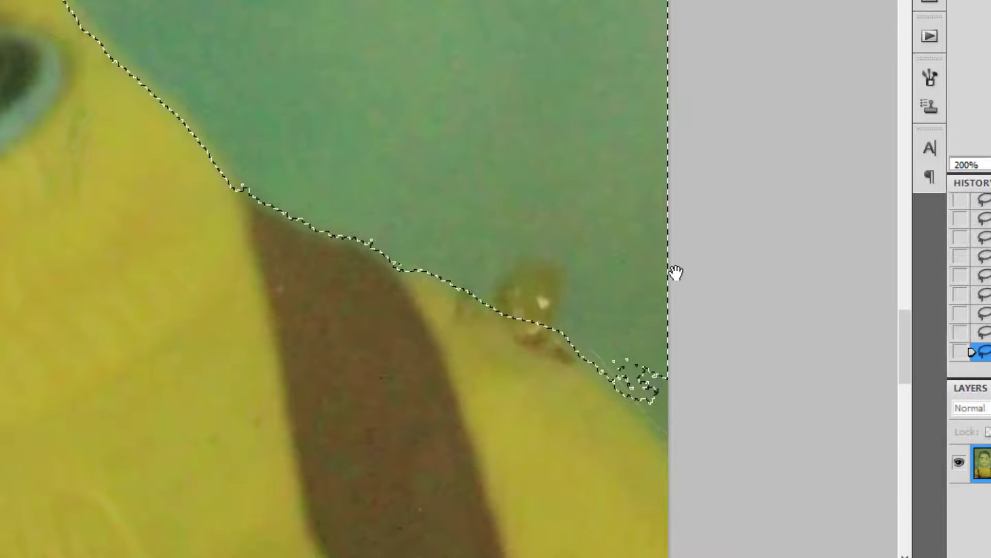
# Add the remaining backdrop specks near the shoulder, beside the hair and above the head to the selection, and check its outline.
pyautogui.moveTo(571, 215); pyautogui.dragTo(584, 432)
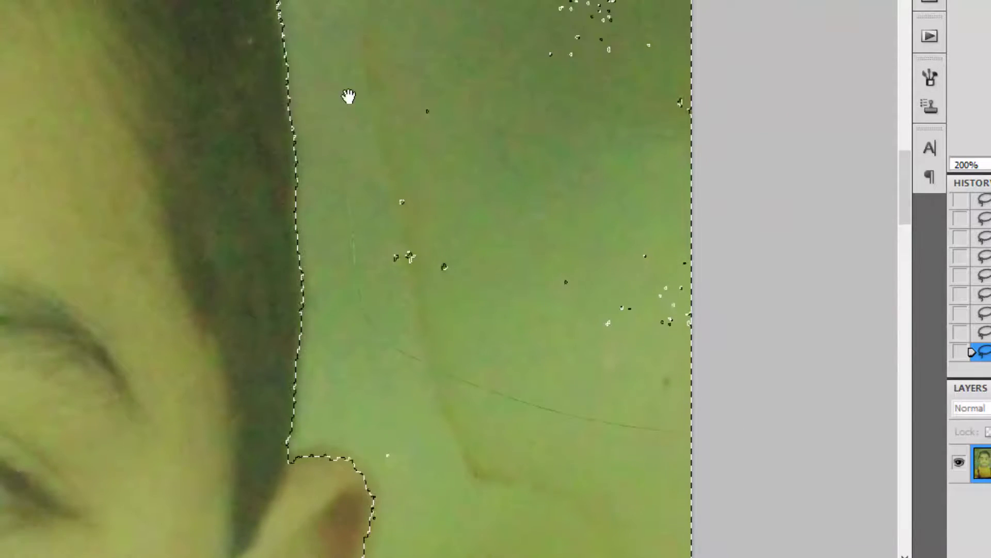
pyautogui.moveTo(349, 97); pyautogui.dragTo(538, 258)
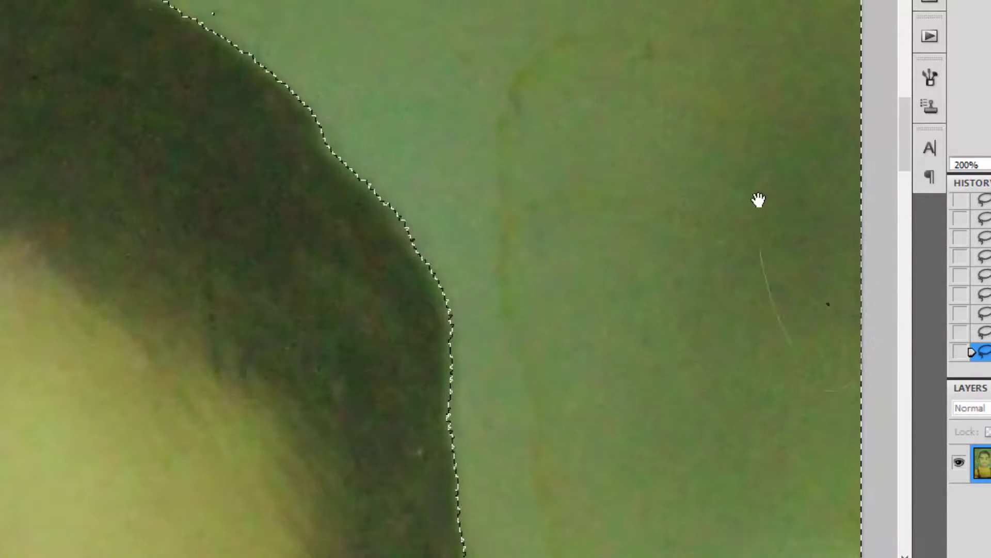
pyautogui.moveTo(759, 199); pyautogui.dragTo(411, 369)
pyautogui.moveTo(131, 150); pyautogui.dragTo(463, 383)
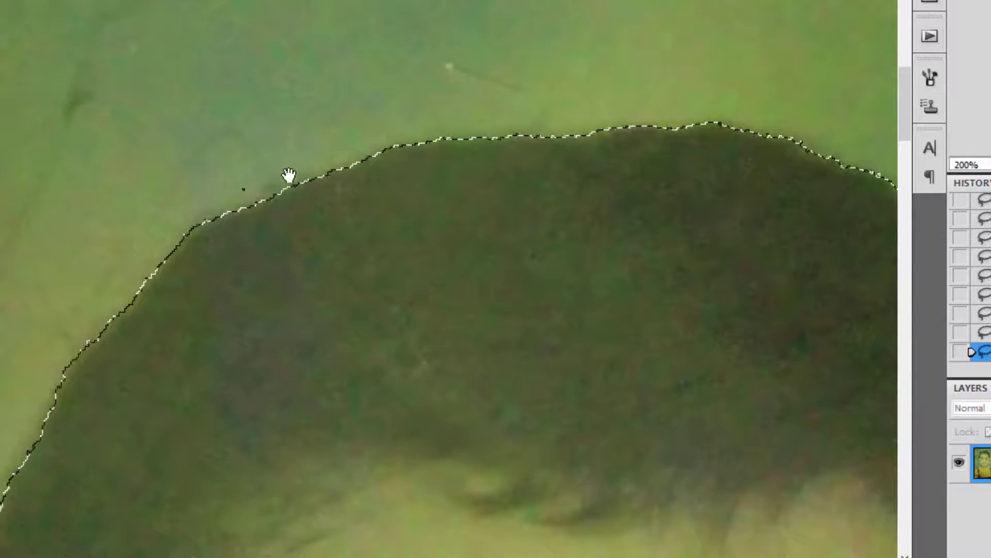
pyautogui.moveTo(289, 175); pyautogui.dragTo(380, 413)
pyautogui.moveTo(363, 259); pyautogui.dragTo(341, 221)
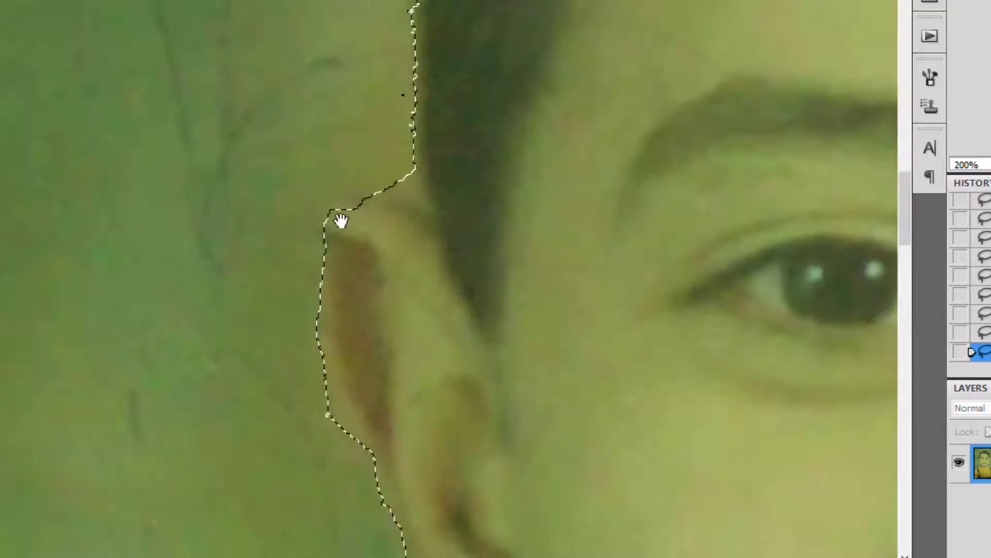
pyautogui.moveTo(401, 193); pyautogui.dragTo(384, 195)
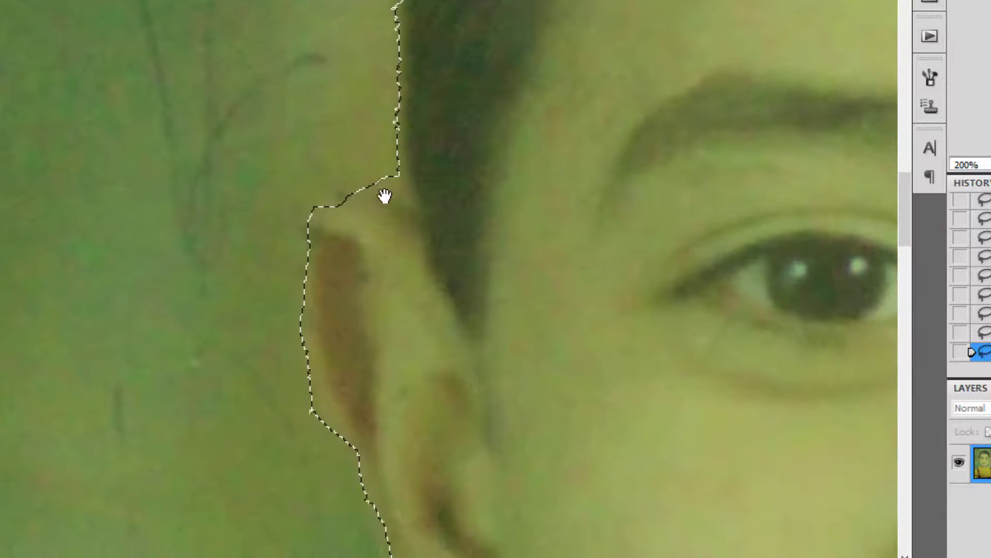
pyautogui.scroll(-6, 450, 279)
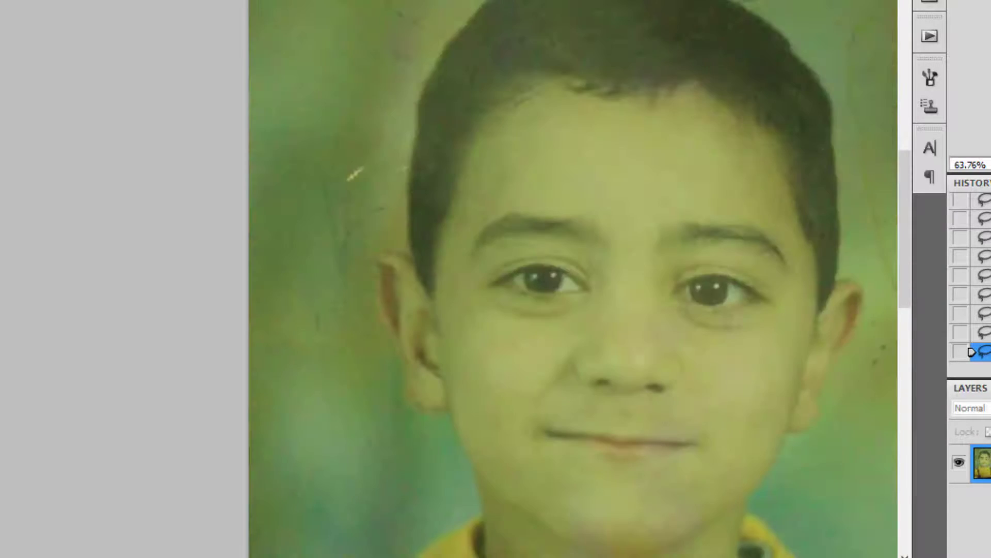
pyautogui.scroll(1, 409, 278)
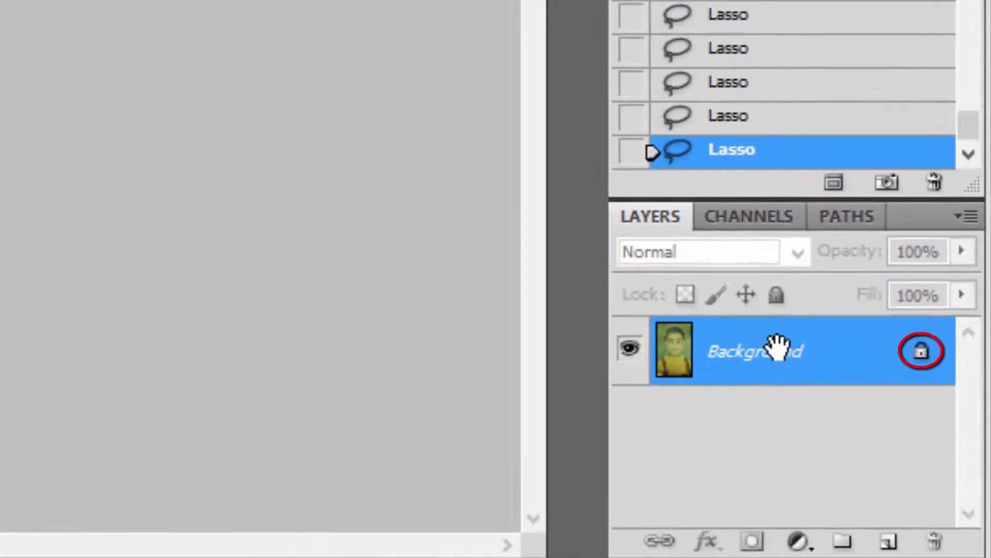
# Convert the locked Background into a regular layer named Layer 0 and delete the selected backdrop.
pyautogui.doubleClick(777, 346)
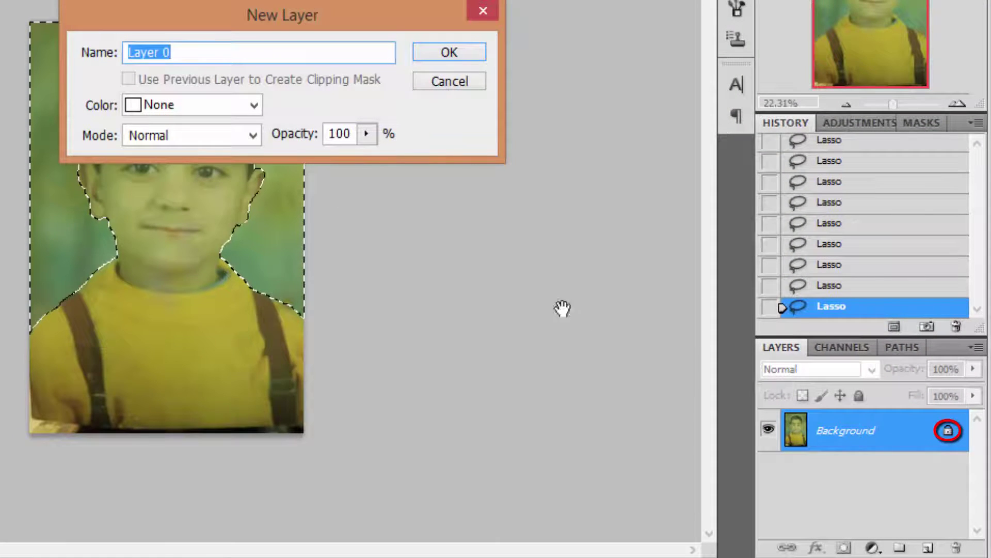
pyautogui.click(454, 51)
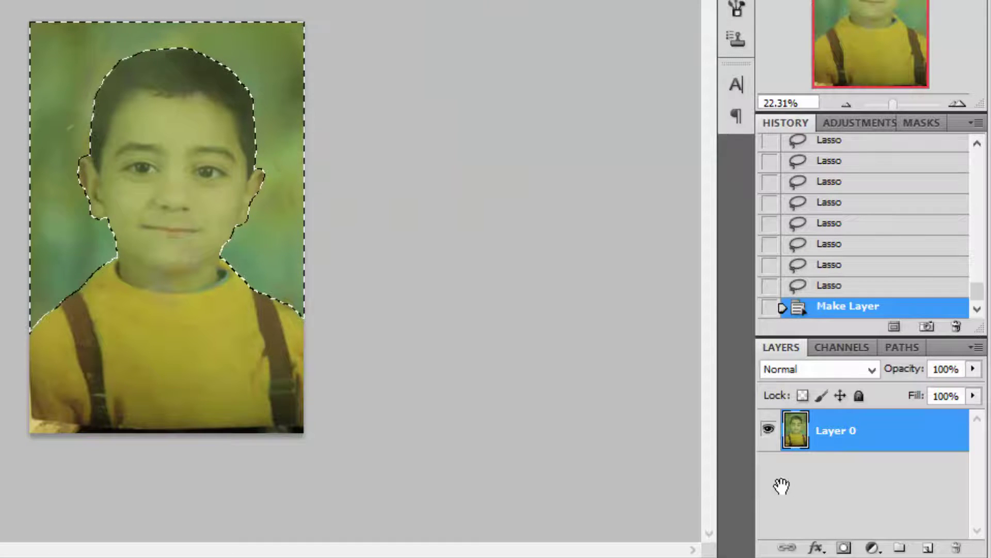
pyautogui.hotkey('shift', 'Delete')
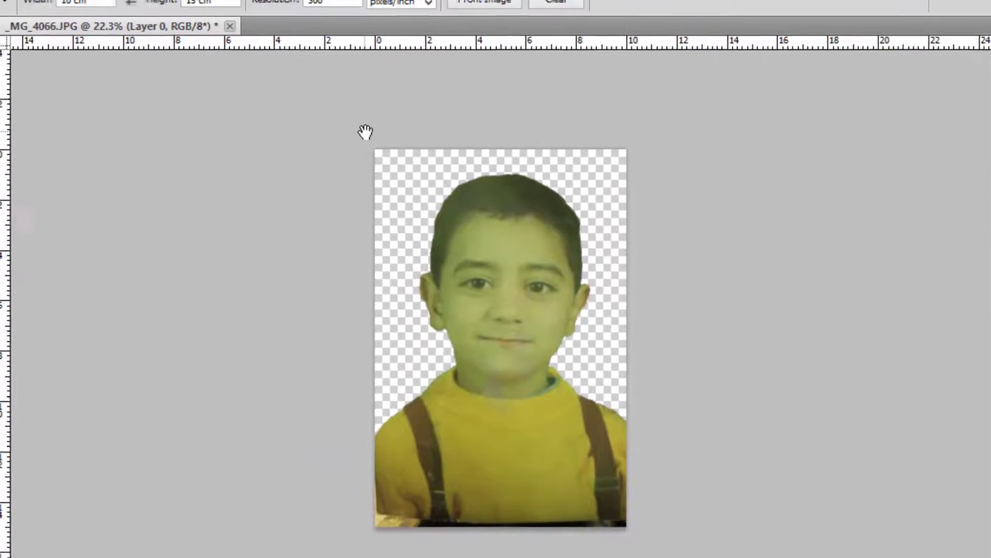
# Crop the portrait to 10 x 15 cm at 300 pixels/inch, leaving out the dark strip below the shirt.
pyautogui.moveTo(29, 22); pyautogui.dragTo(434, 421)
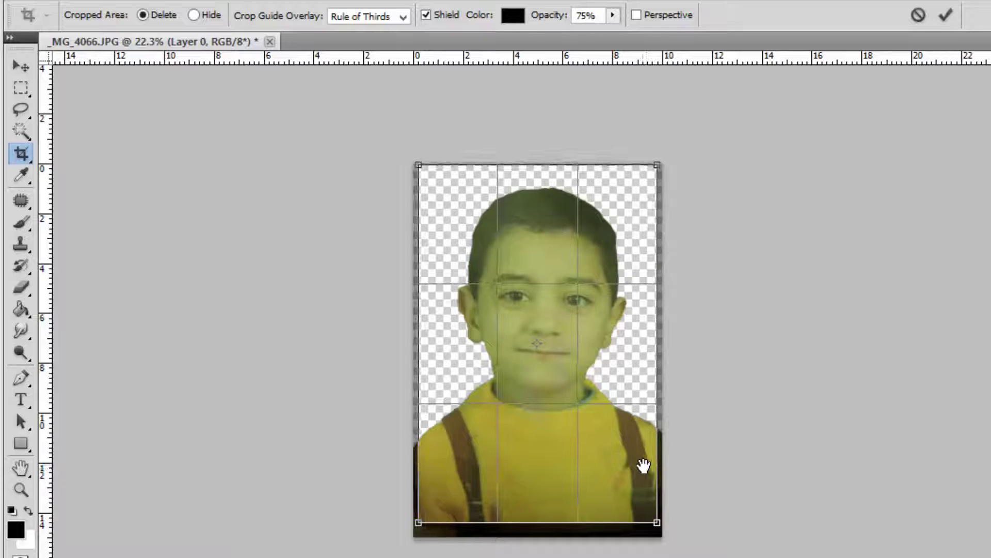
pyautogui.press('Return')
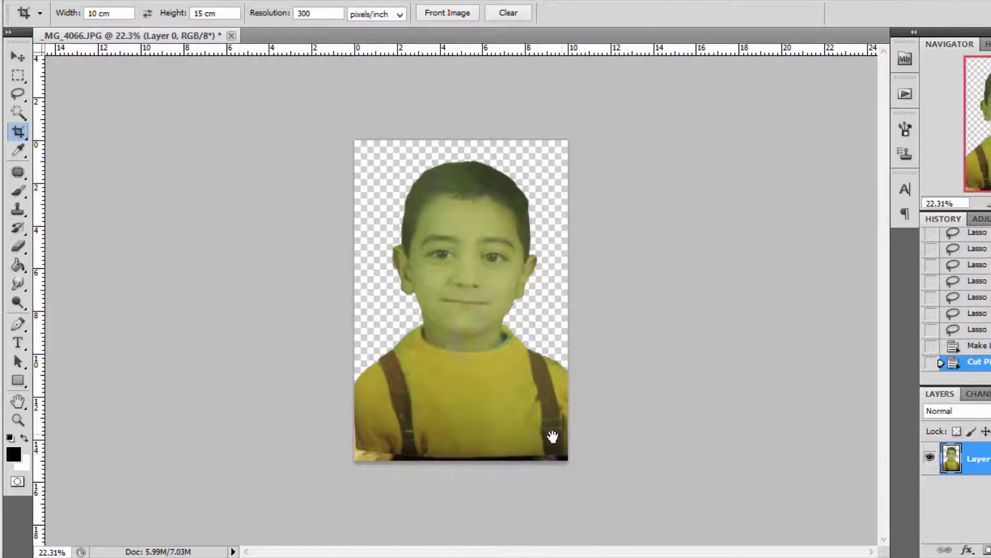
pyautogui.scroll(5, 518, 455)
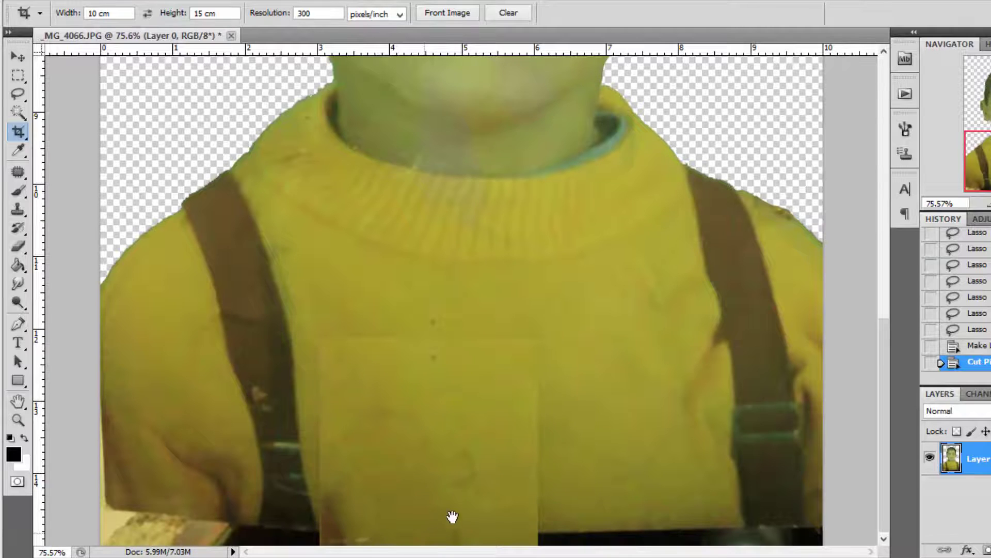
pyautogui.press('Return')
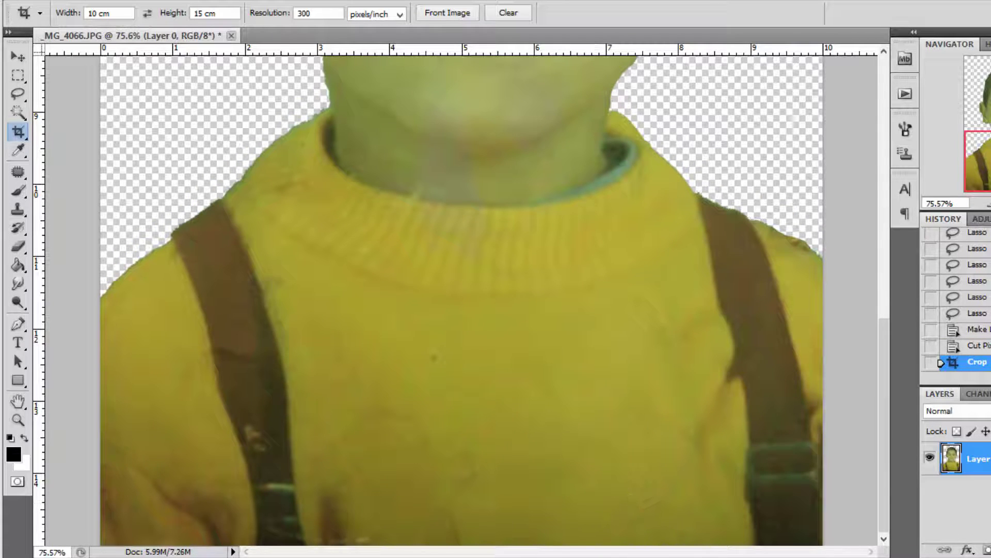
pyautogui.scroll(-5, 540, 239)
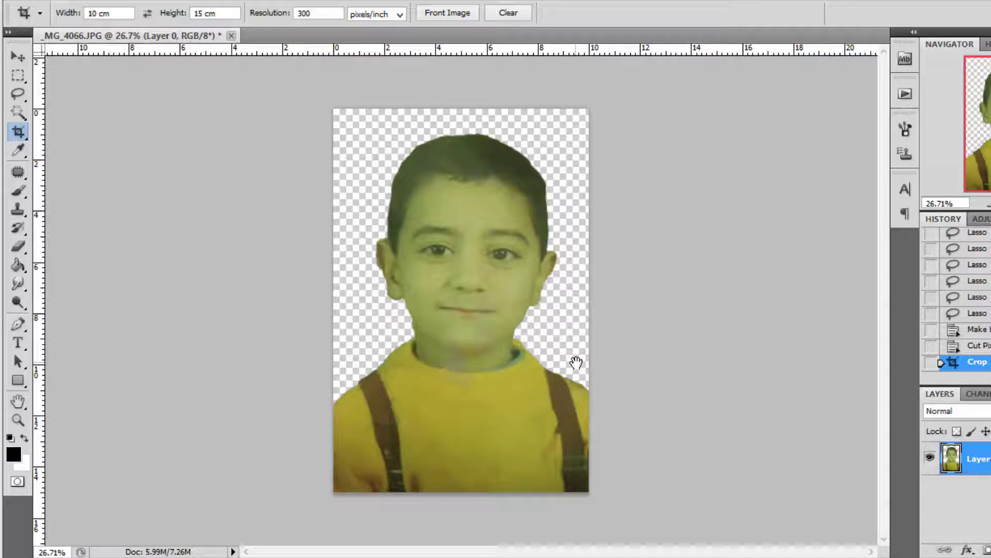
# Save the cut-out portrait as _MG_4066.psd in Photoshop format with layers, in the _MG_4066 folder.
pyautogui.hotkey('ctrl', 'shift', 's')
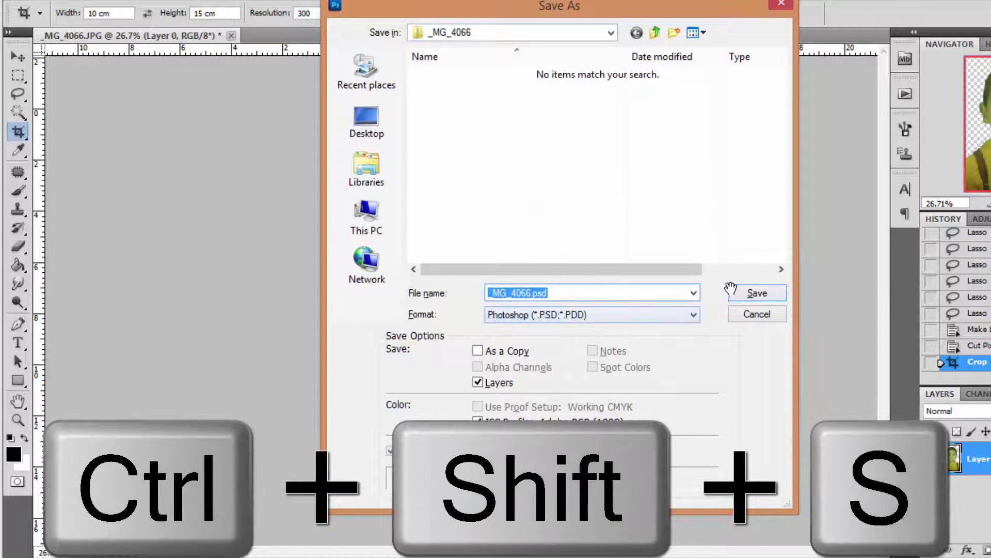
pyautogui.click(751, 292)
pyautogui.click(726, 158)
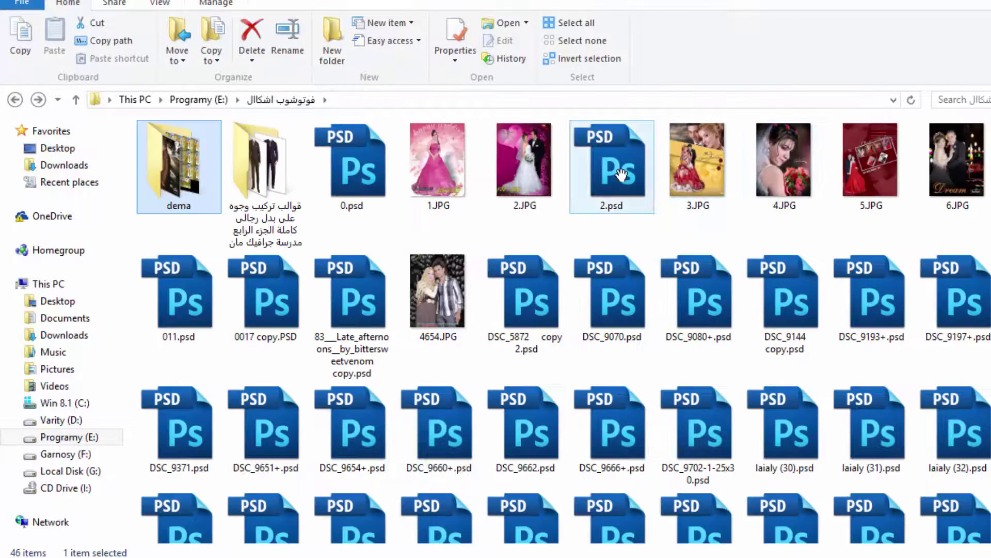
# Open 2.psd and DSC_9702-1-25x30.psd in Photoshop from the template folder in File Explorer.
pyautogui.moveTo(621, 175); pyautogui.dragTo(222, 526)
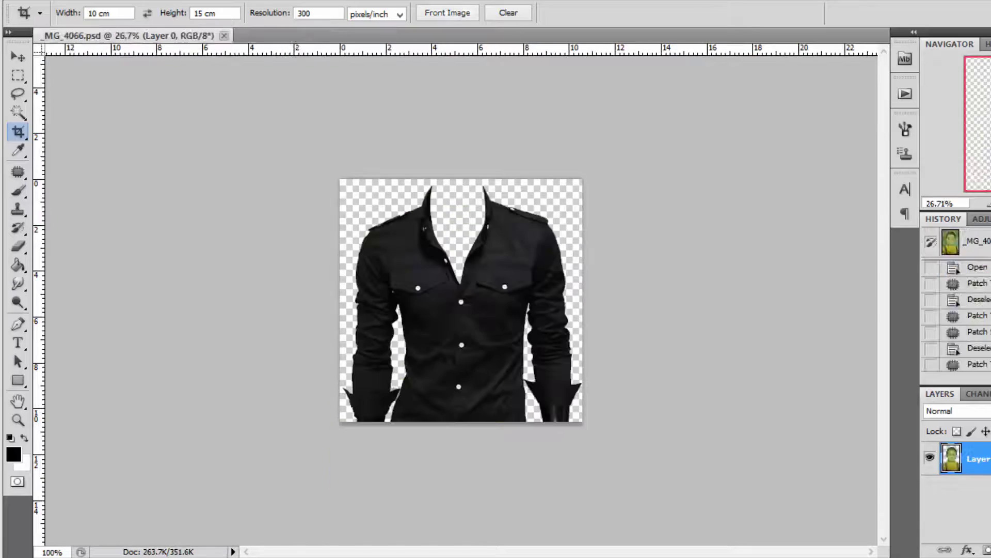
pyautogui.moveTo(698, 434); pyautogui.dragTo(309, 501)
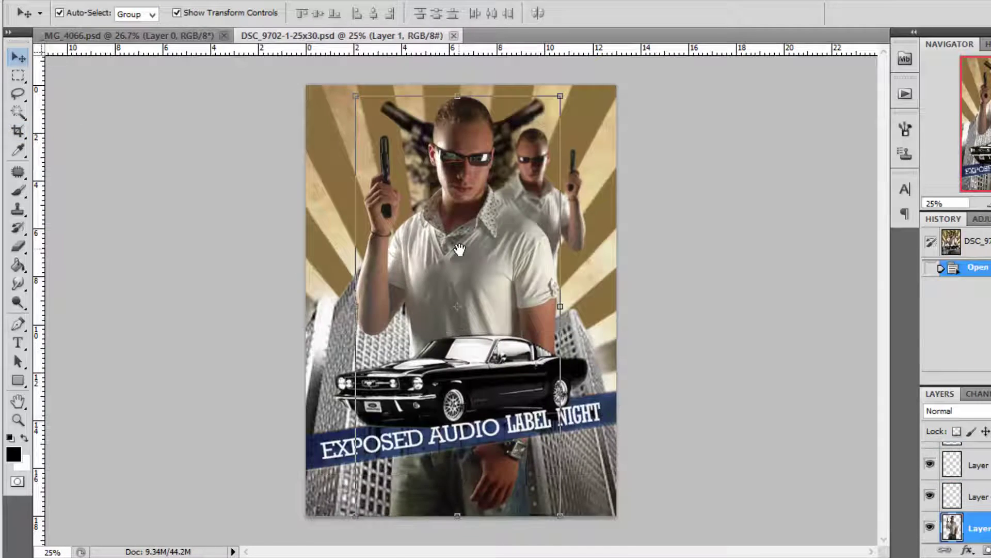
# Delete the two layers showing the men in sunglasses from the poster template, undoing and redoing the deletions.
pyautogui.press('Delete')
pyautogui.hotkey('ctrl', 'alt', 'z')
pyautogui.hotkey('ctrl', 'alt', 'z')
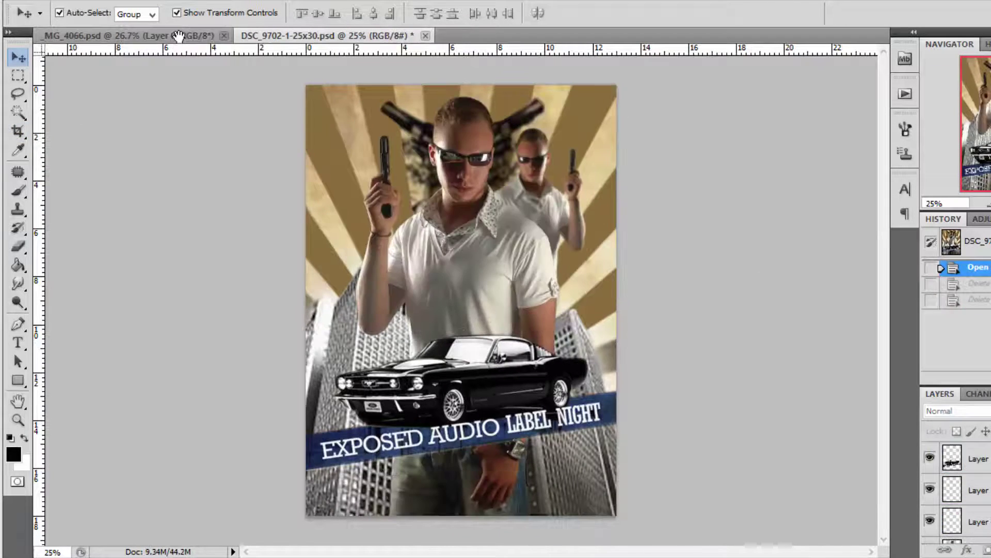
pyautogui.moveTo(178, 35); pyautogui.dragTo(488, 261)
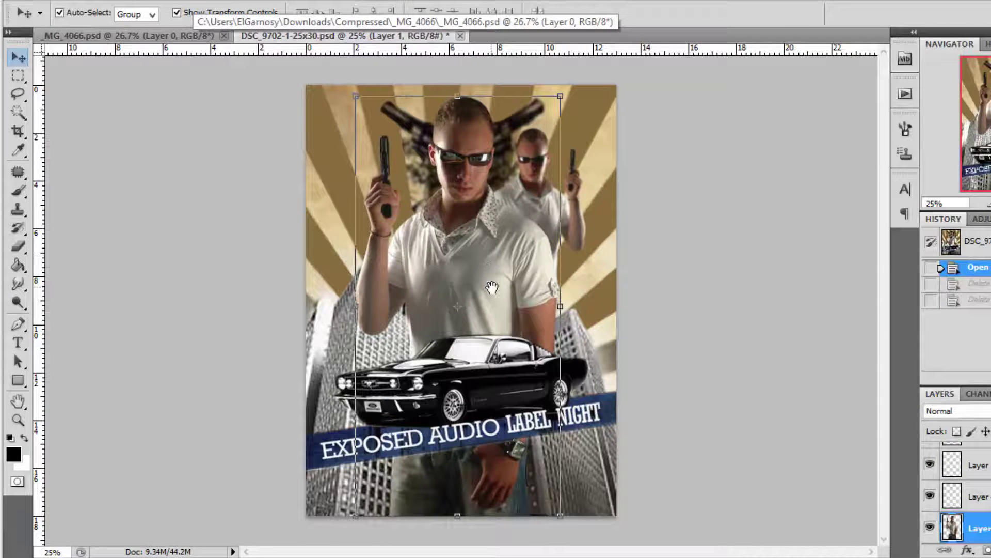
pyautogui.hotkey('ctrl', 'shift', 'z')
pyautogui.hotkey('ctrl', 'shift', 'z')
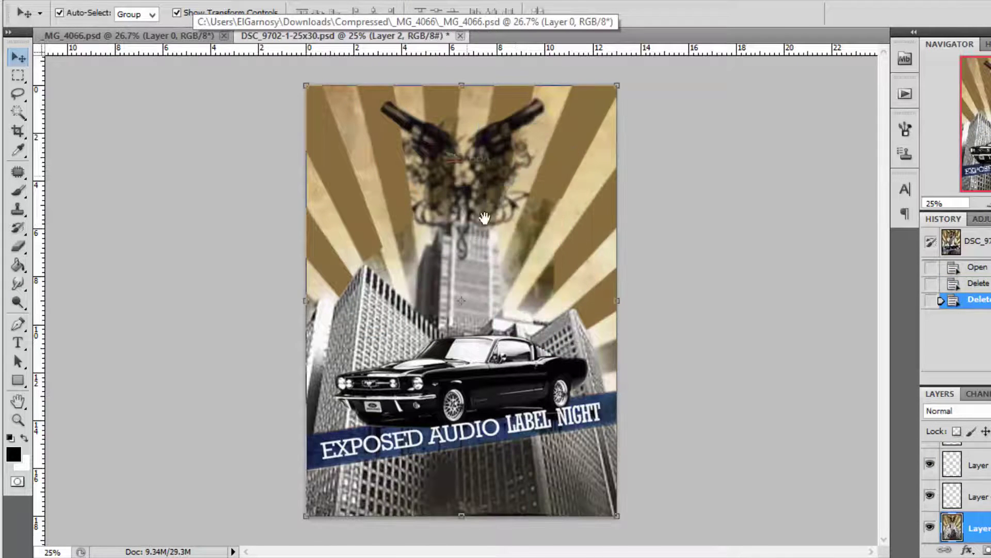
# Delete the car and text banner layer and the two small leftover layers over the guns artwork.
pyautogui.press('Delete')
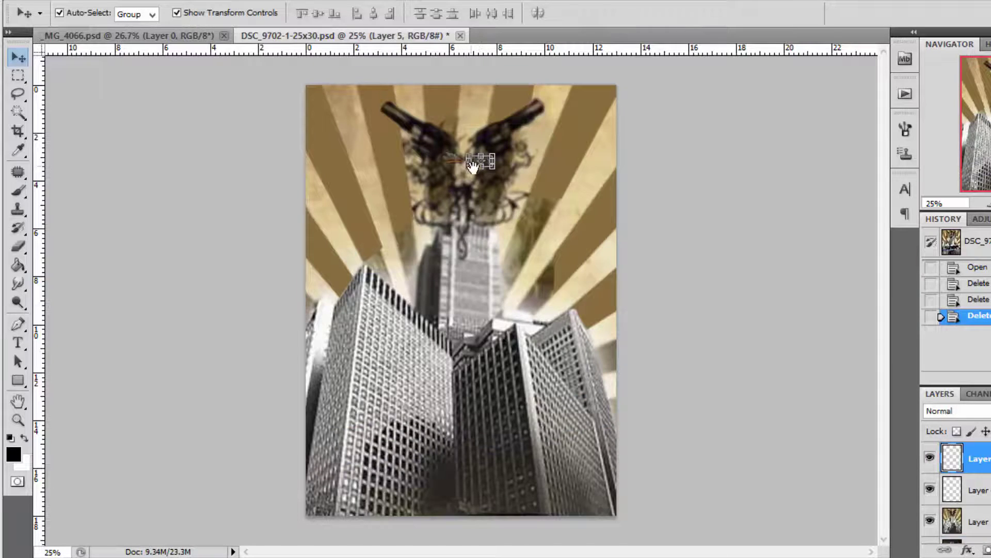
pyautogui.press('Delete')
pyautogui.press('Delete')
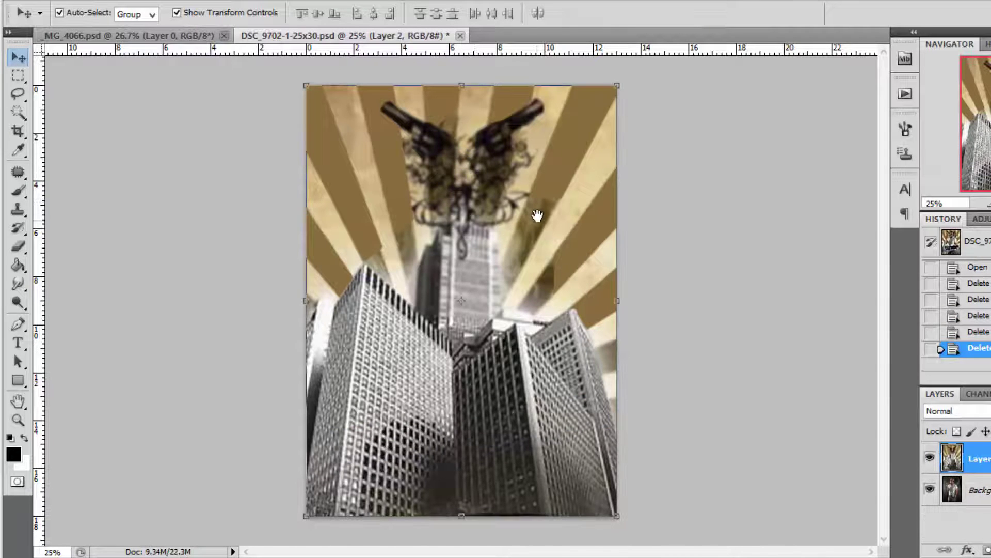
# Bring the sunburst and skyscraper layer into _MG_4066.psd as a backdrop and place it beneath the boy's layer.
pyautogui.moveTo(537, 215); pyautogui.dragTo(500, 267)
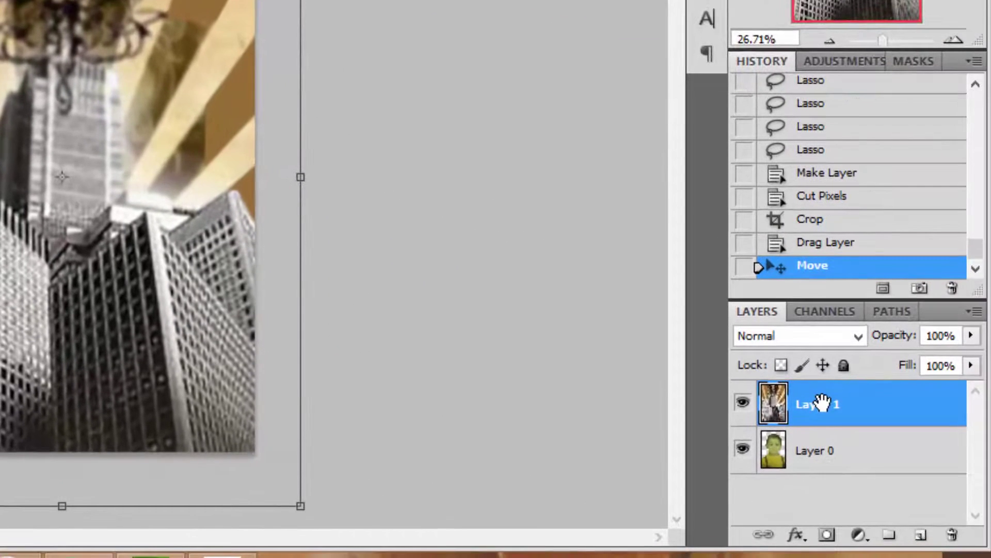
pyautogui.moveTo(982, 457); pyautogui.dragTo(989, 490)
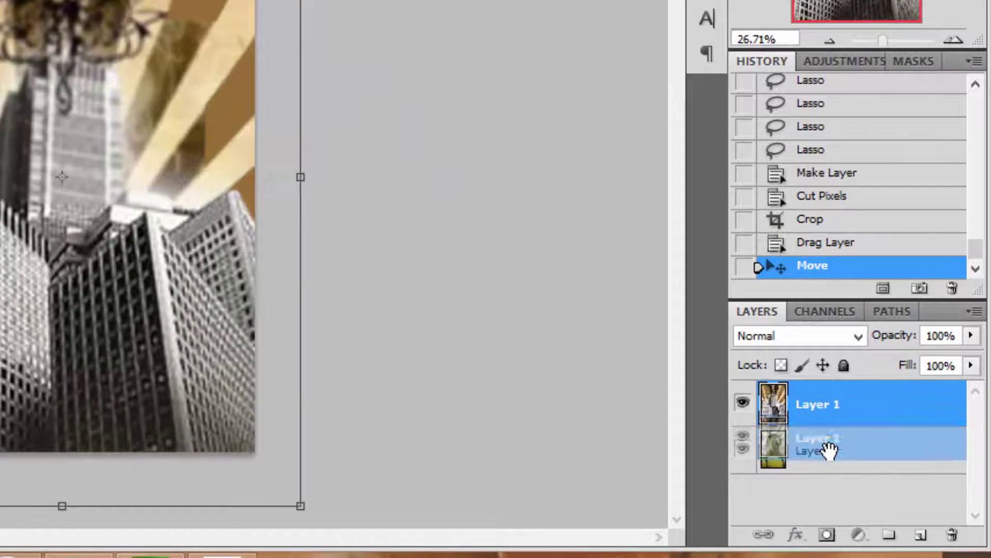
pyautogui.moveTo(829, 450); pyautogui.dragTo(833, 476)
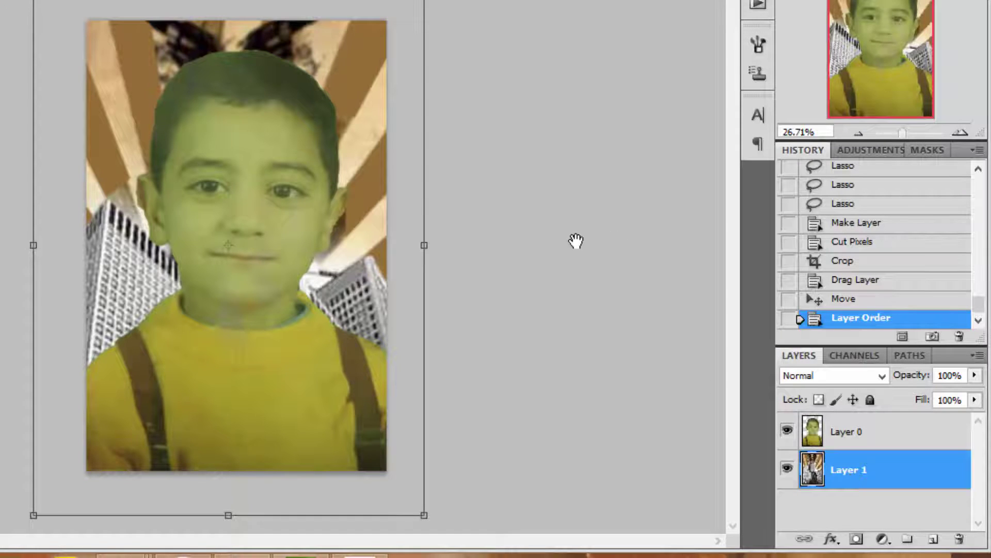
pyautogui.click(476, 301)
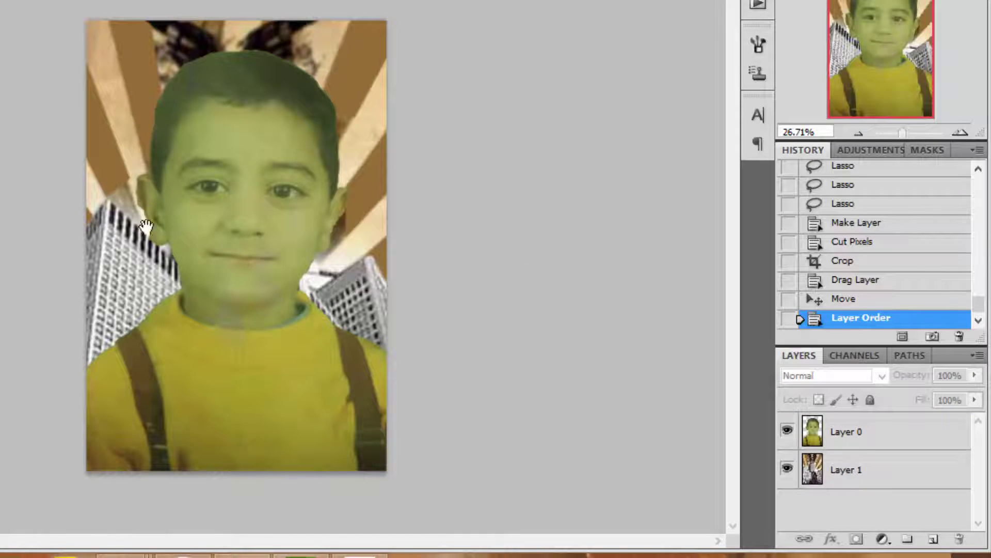
pyautogui.click(110, 159)
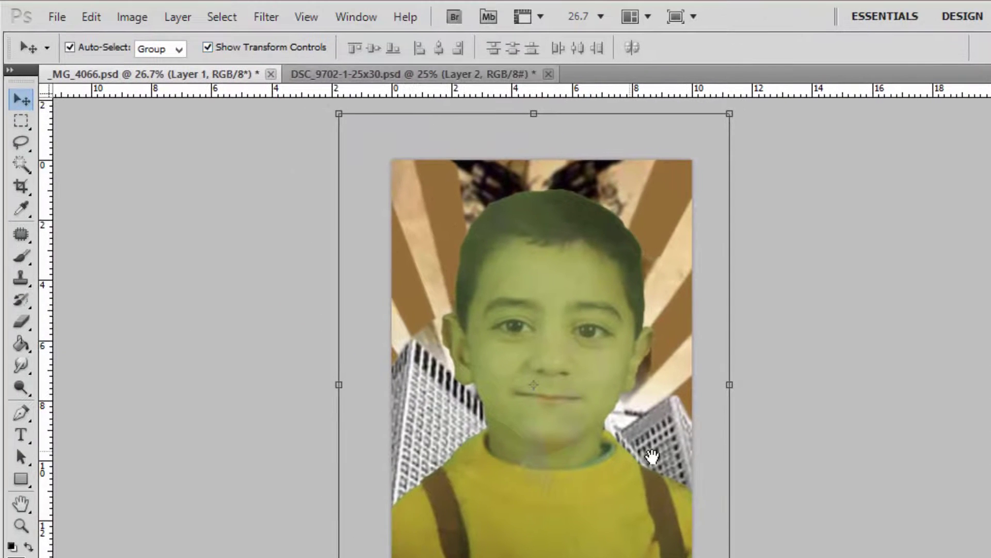
# Select the boy's layer and open the Topaz DeNoise 5 filter for it.
pyautogui.click(627, 405)
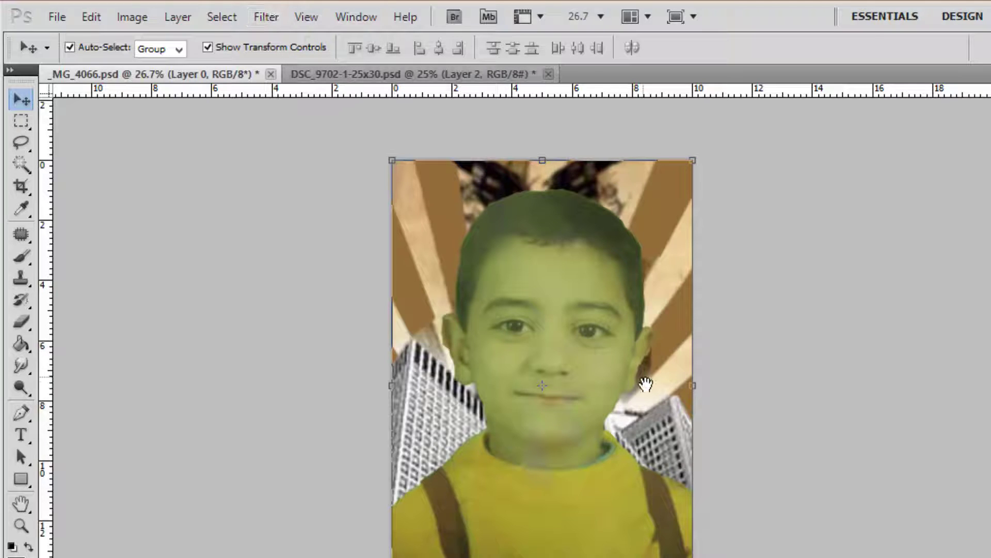
pyautogui.scroll(6, 609, 394)
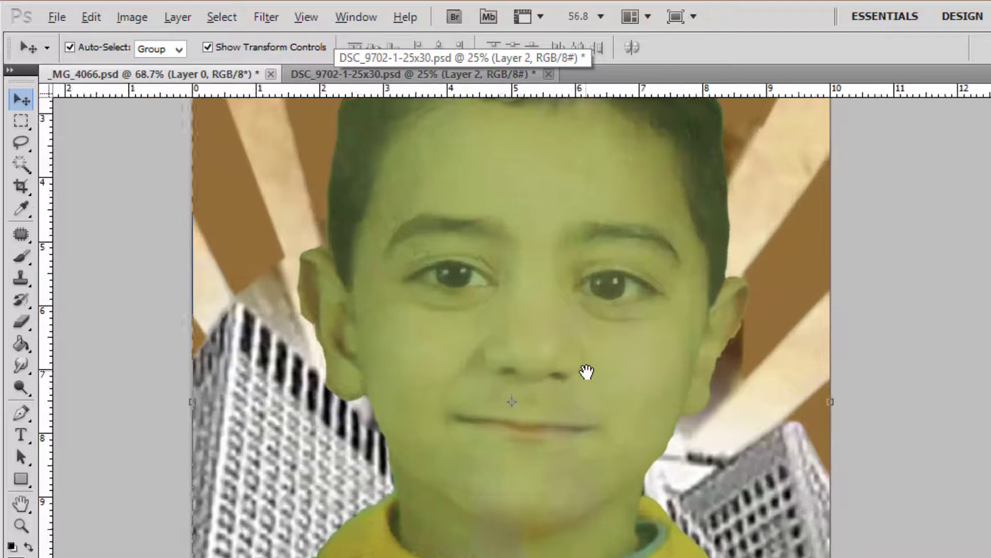
pyautogui.scroll(2, 587, 372)
pyautogui.moveTo(363, 258); pyautogui.dragTo(361, 299)
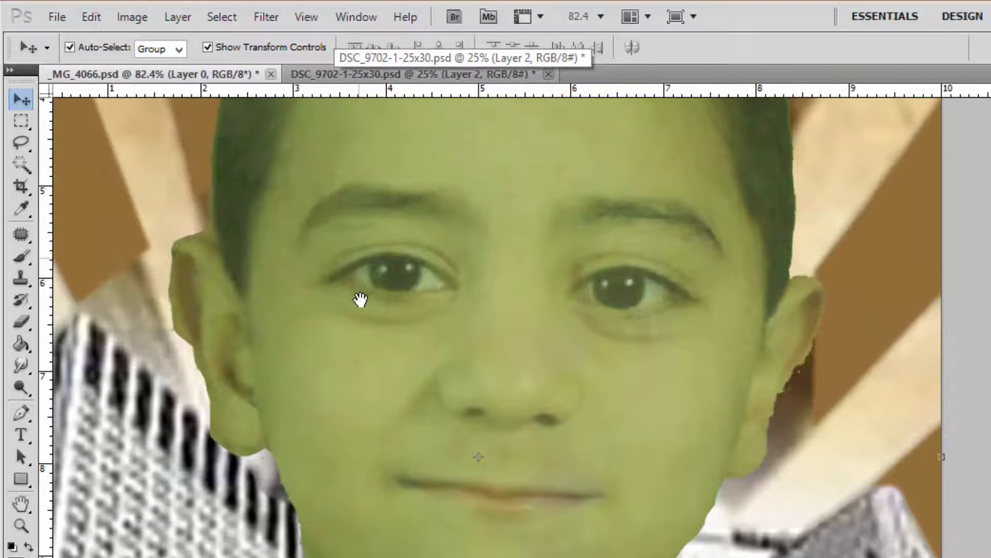
pyautogui.click(266, 17)
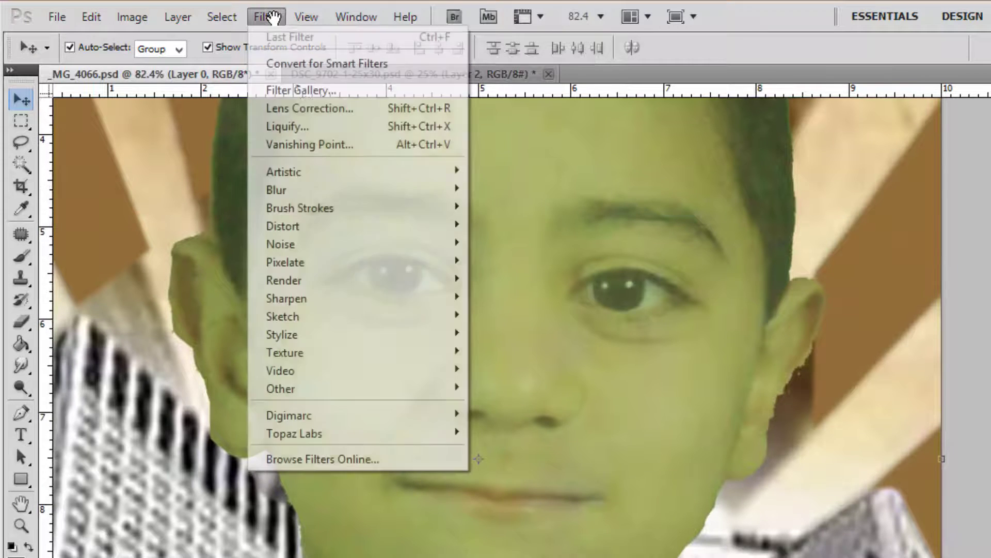
pyautogui.moveTo(387, 433)
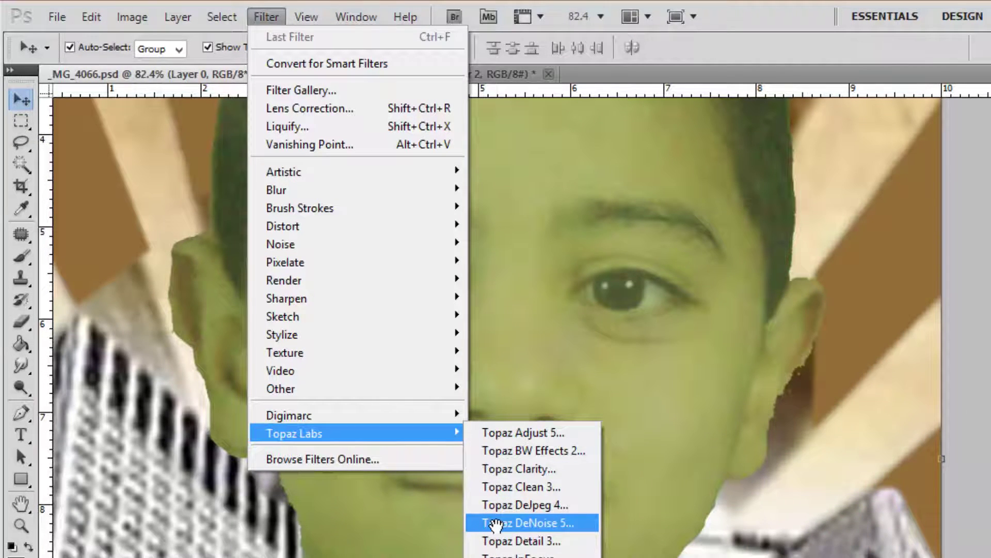
pyautogui.click(535, 523)
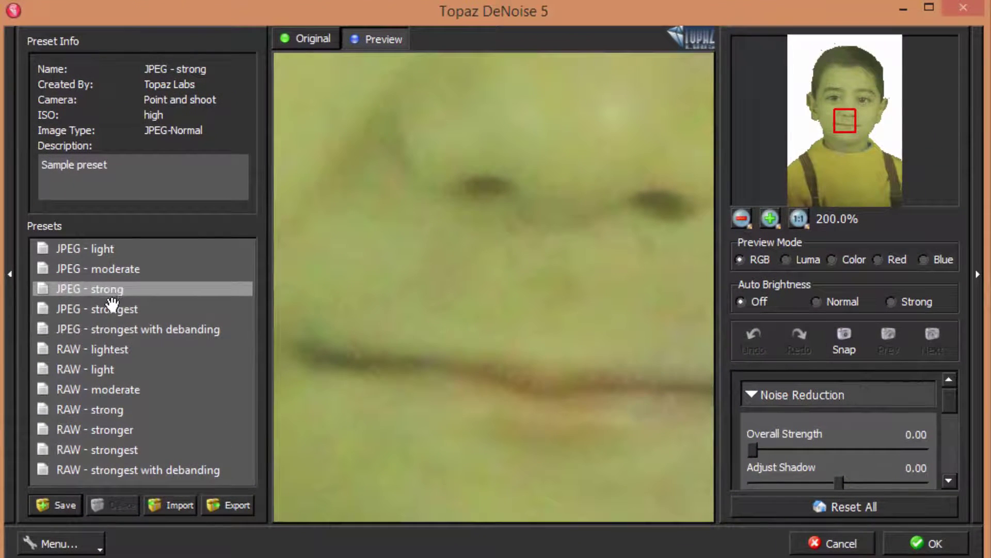
# Denoise the boy's layer with the JPEG - strongest preset, checking the mouth and eye, and compare the result by undoing and redoing it.
pyautogui.click(407, 362)
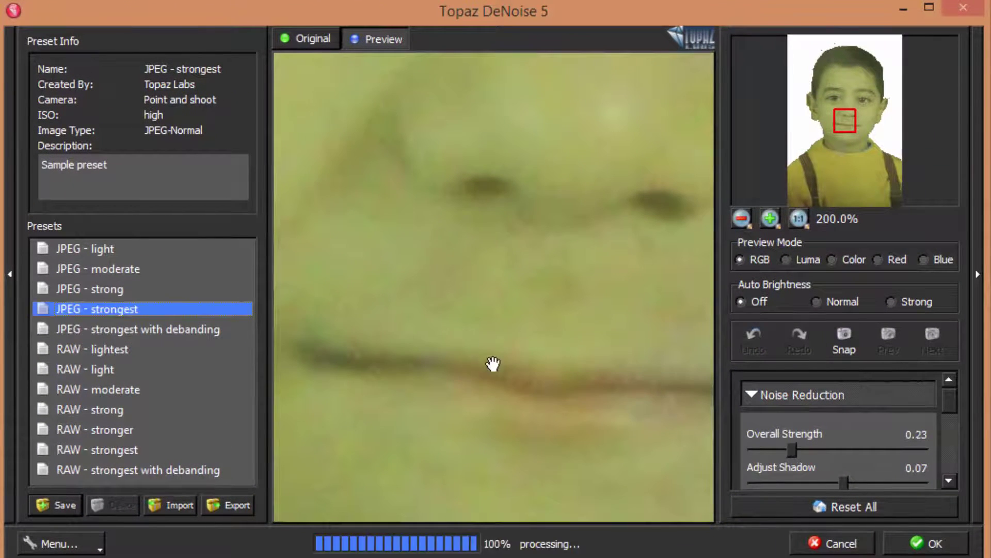
pyautogui.click(537, 342)
pyautogui.click(538, 343)
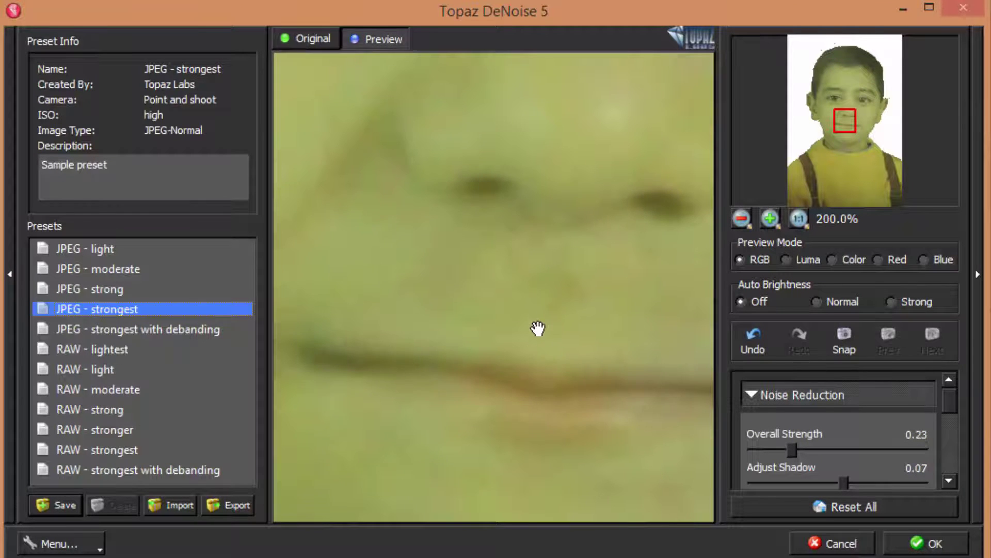
pyautogui.moveTo(372, 233); pyautogui.dragTo(505, 437)
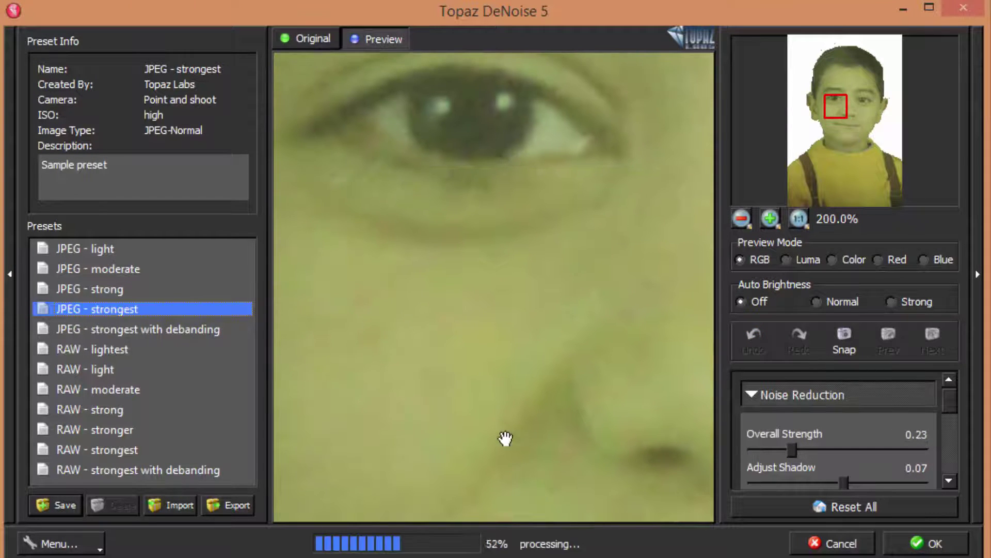
pyautogui.click(444, 342)
pyautogui.click(445, 343)
pyautogui.click(445, 342)
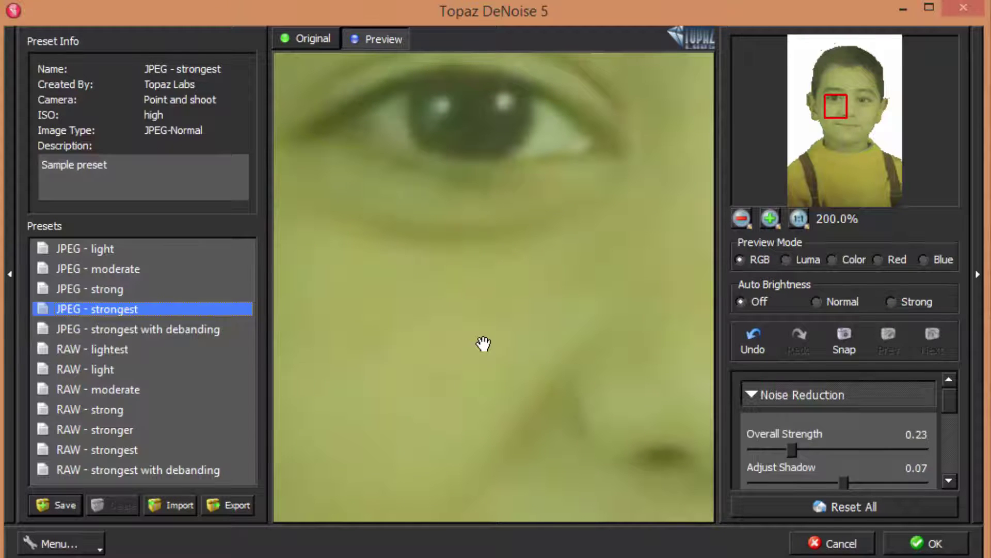
pyautogui.click(924, 543)
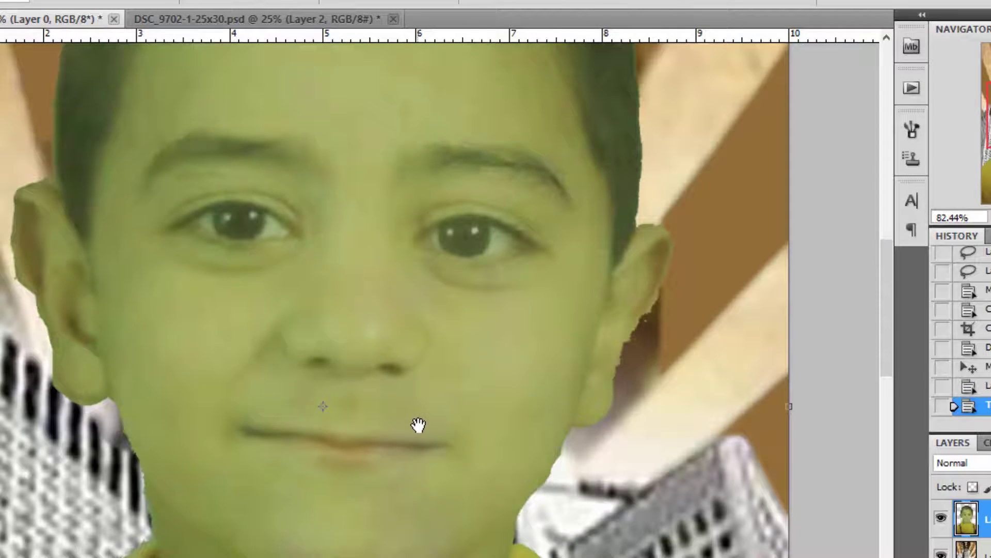
pyautogui.hotkey('ctrl', 'z')
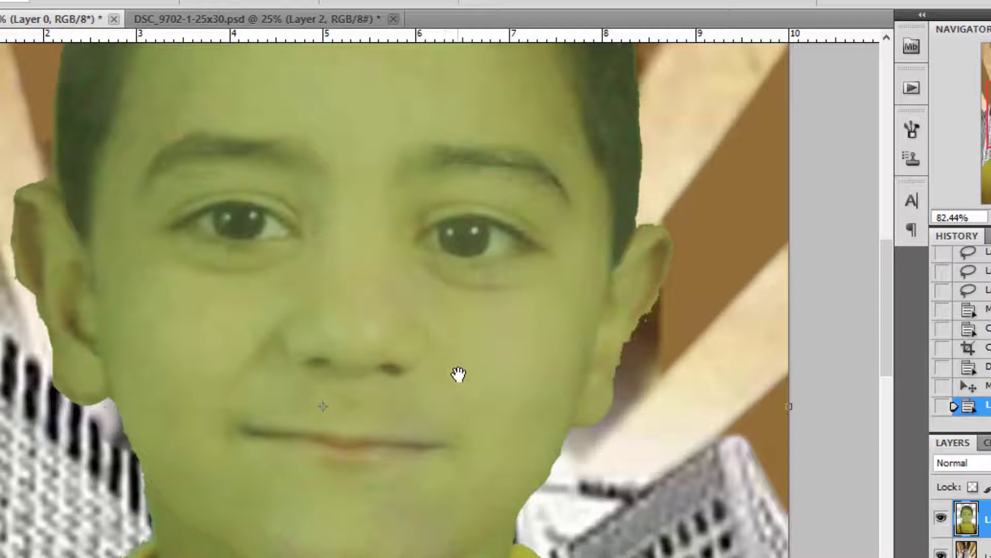
pyautogui.hotkey('ctrl', 'z')
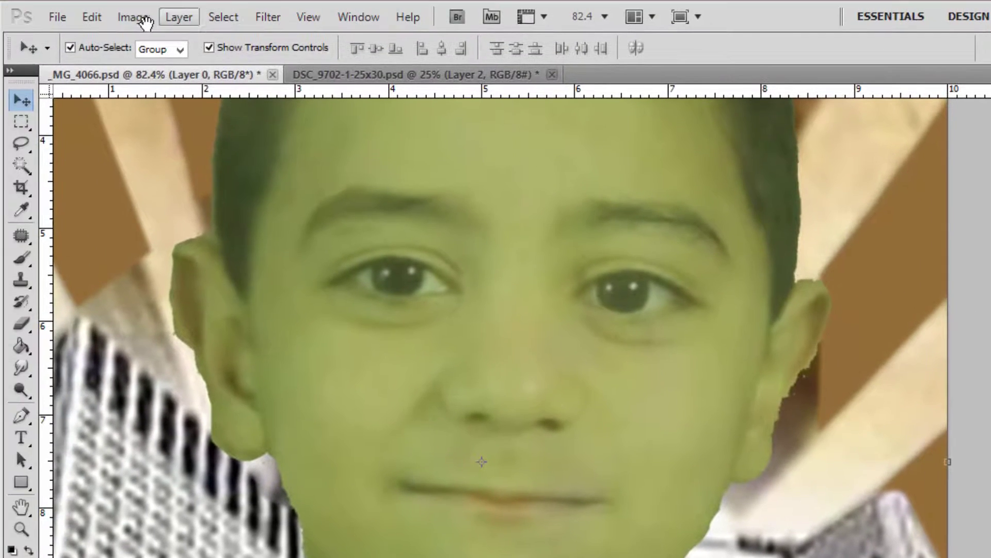
# Try Auto Tone and Auto Color on the boy's layer, undoing each adjustment.
pyautogui.click(145, 21)
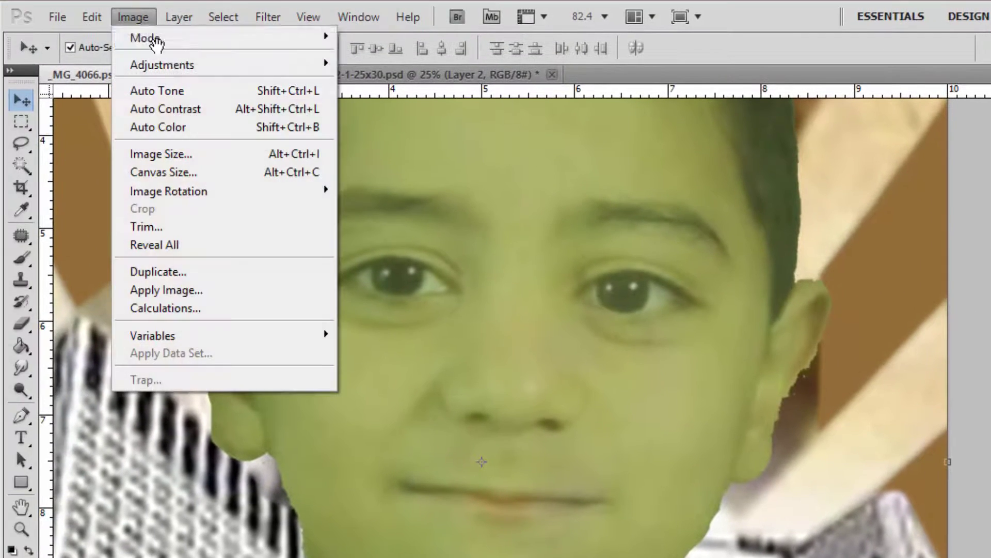
pyautogui.click(249, 91)
pyautogui.hotkey('ctrl', 'z')
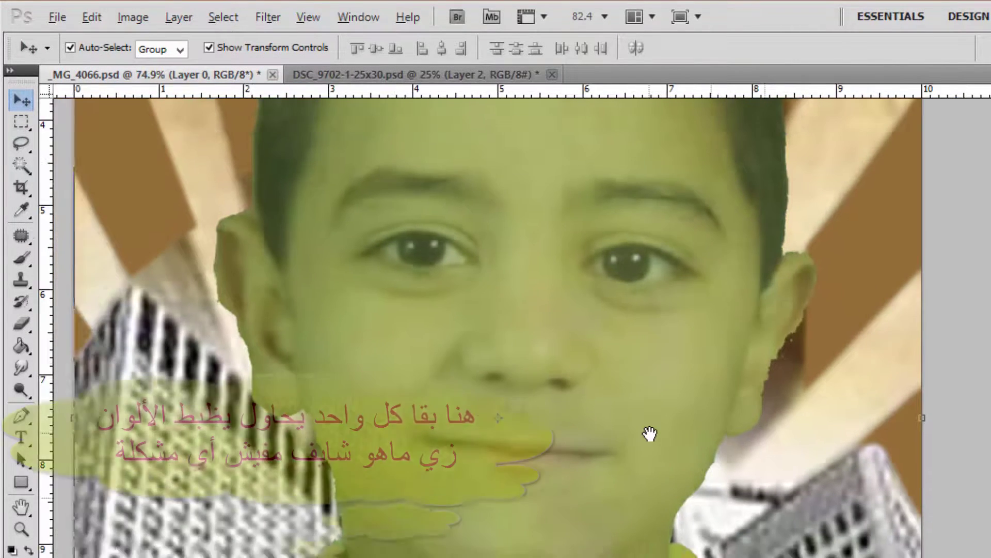
pyautogui.scroll(-5, 649, 433)
pyautogui.click(133, 17)
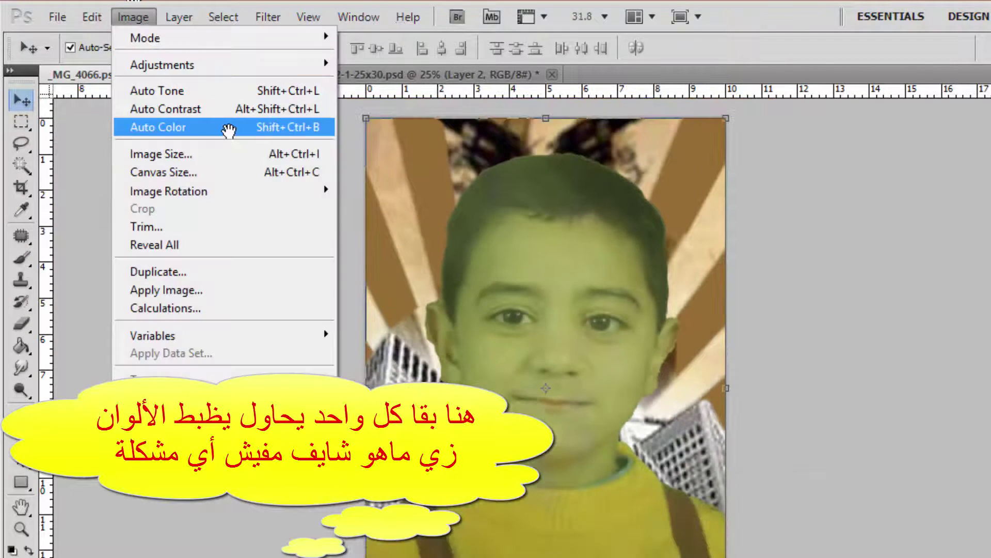
pyautogui.click(228, 131)
pyautogui.hotkey('ctrl', 'z')
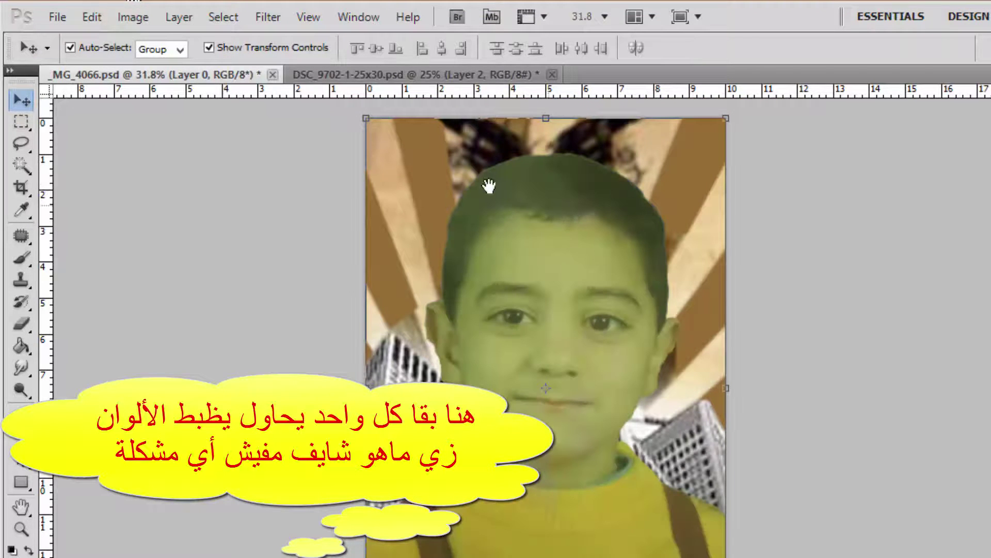
# Apply a Gaussian Blur with a radius of about 81.5 pixels to the sunburst and skyscraper backdrop layer.
pyautogui.click(413, 144)
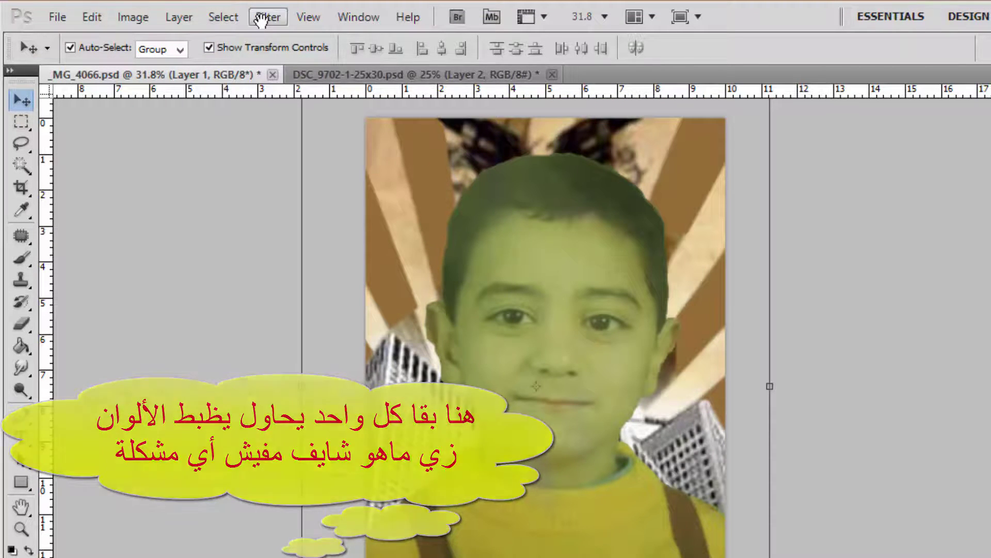
pyautogui.click(269, 17)
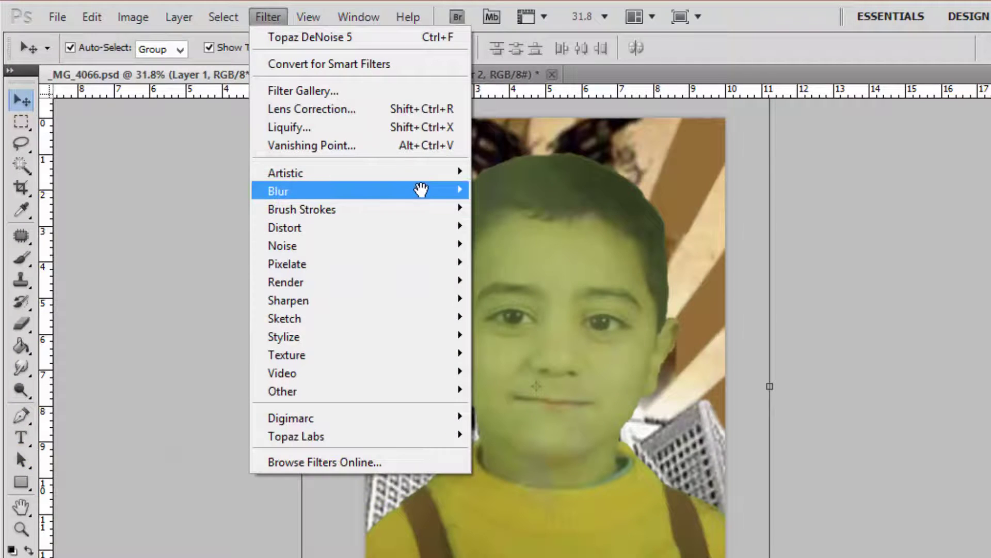
pyautogui.moveTo(421, 191)
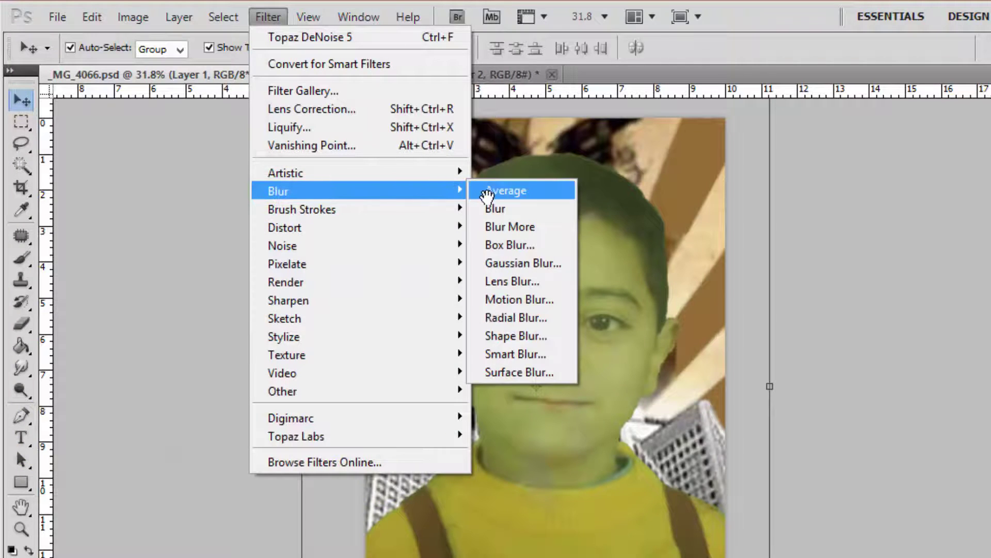
pyautogui.click(543, 265)
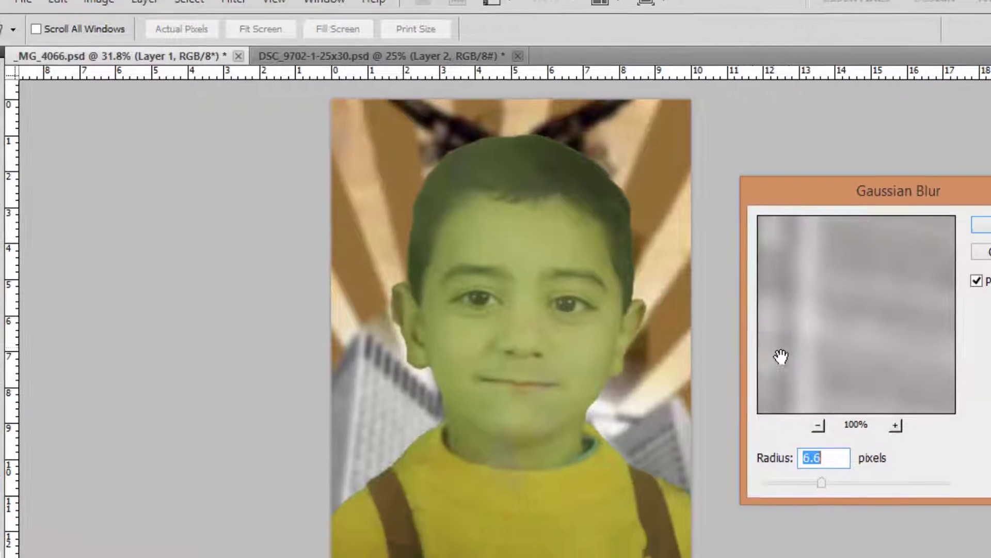
pyautogui.moveTo(869, 500); pyautogui.dragTo(886, 501)
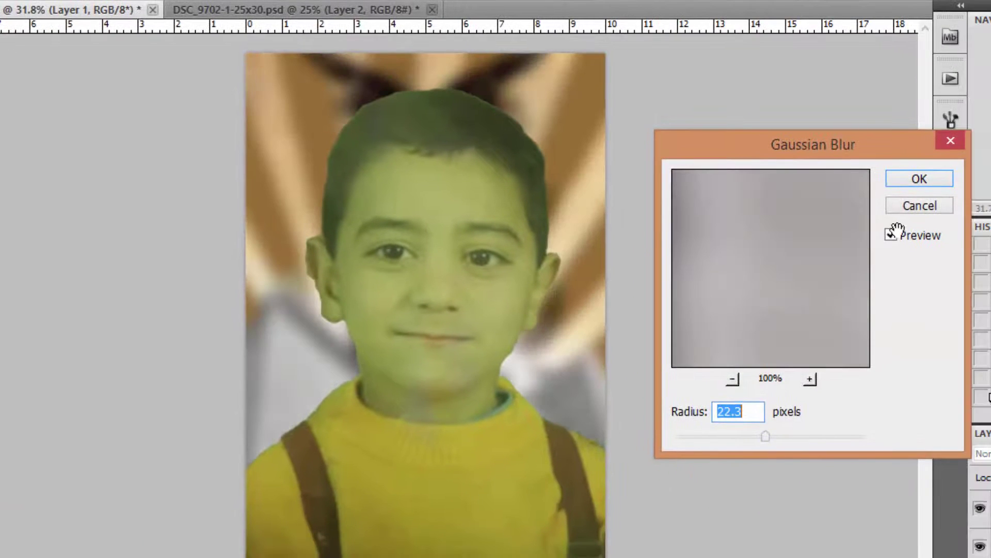
pyautogui.moveTo(801, 435); pyautogui.dragTo(826, 438)
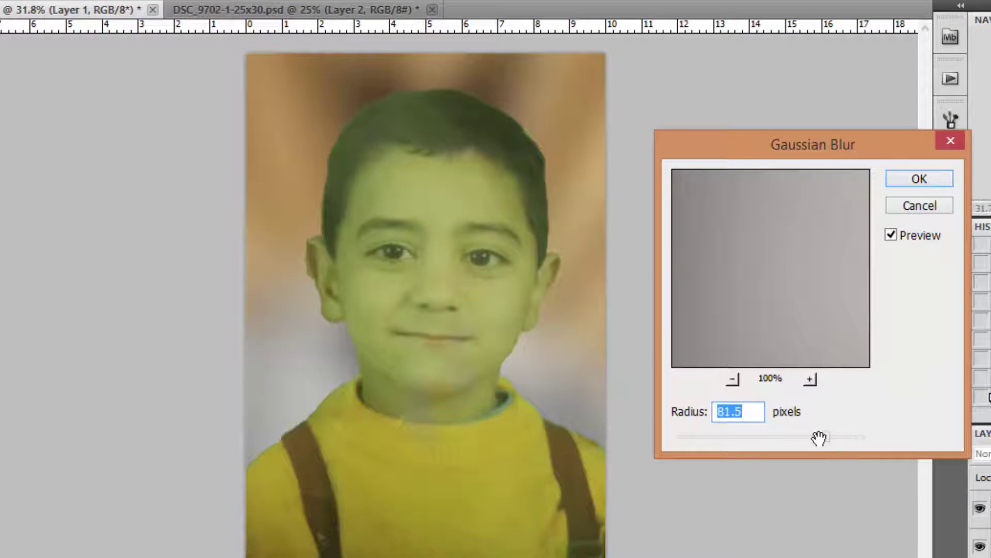
pyautogui.click(919, 177)
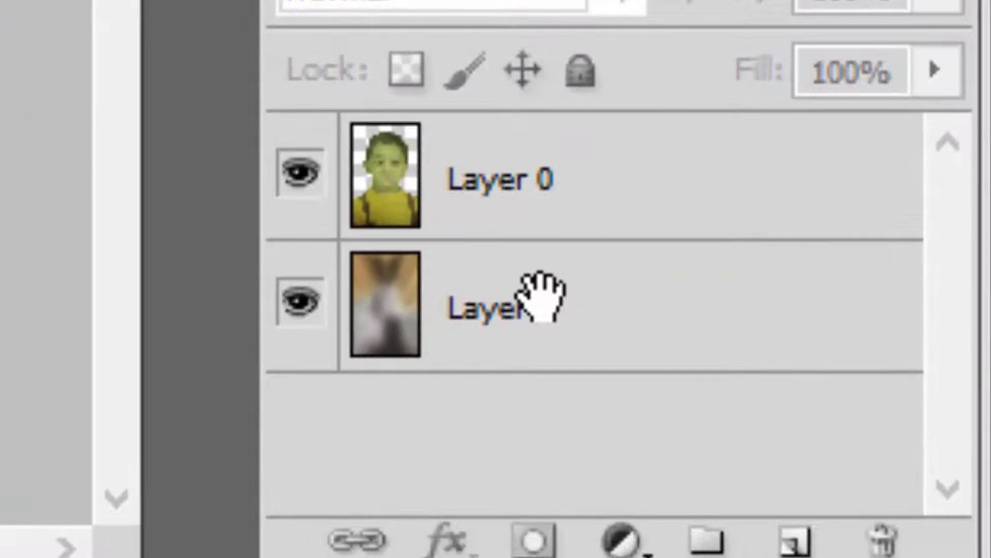
# Merge the boy's layer and the blurred backdrop into one layer, test-moving the merged portrait.
pyautogui.click(987, 529)
pyautogui.click(581, 199)
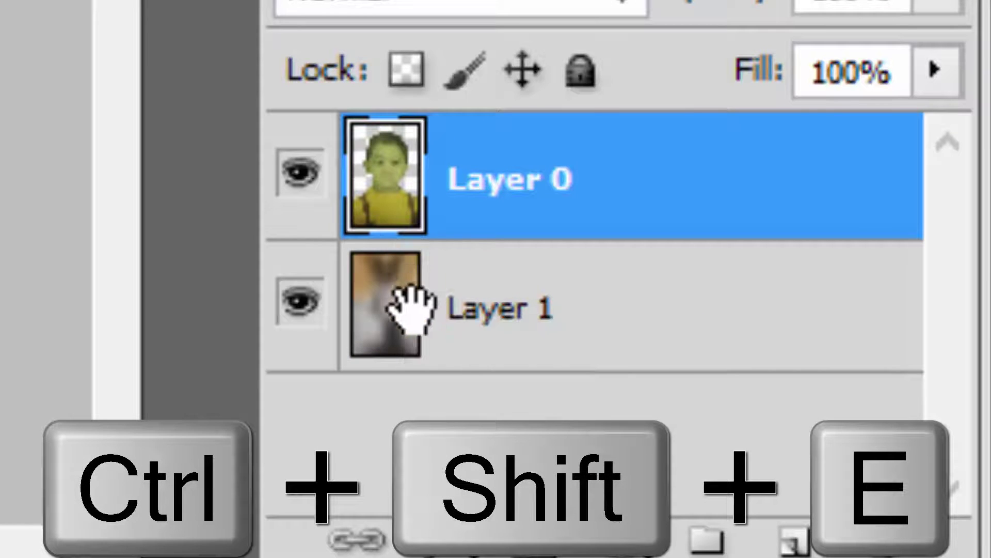
pyautogui.hotkey('ctrl', 'shift', 'e')
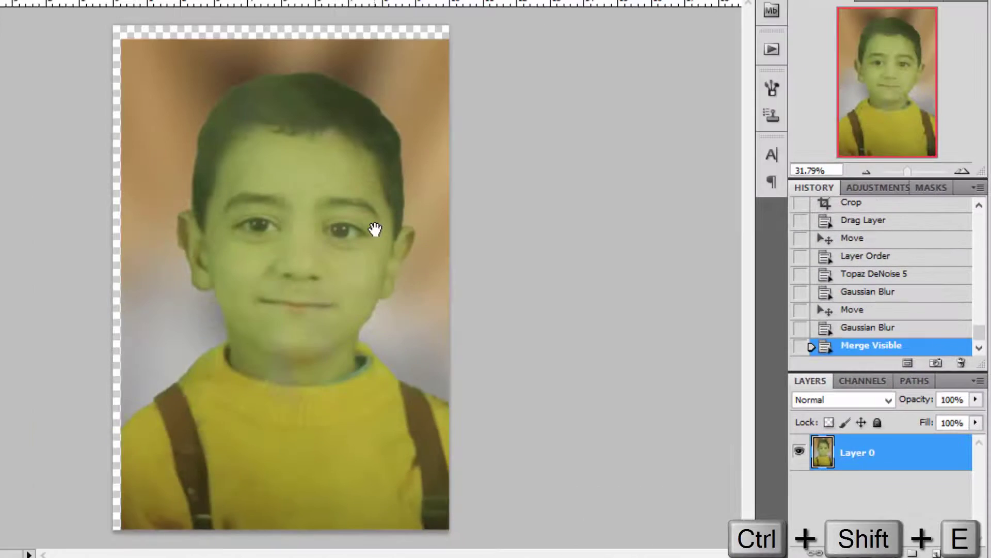
pyautogui.moveTo(343, 194); pyautogui.dragTo(376, 227)
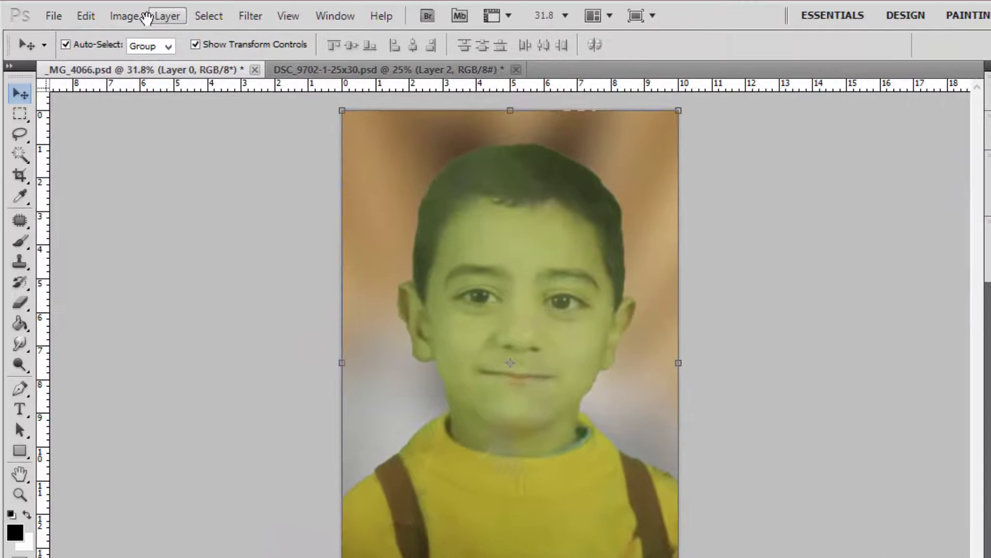
# Apply Auto Tone to the merged portrait and deepen its shadows by raising the black input level in Levels.
pyautogui.click(125, 16)
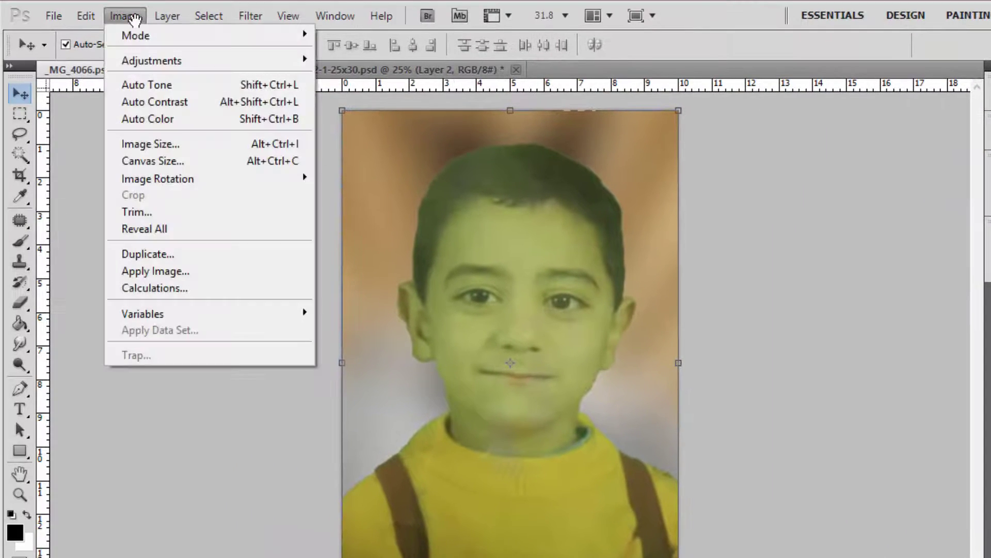
pyautogui.click(172, 85)
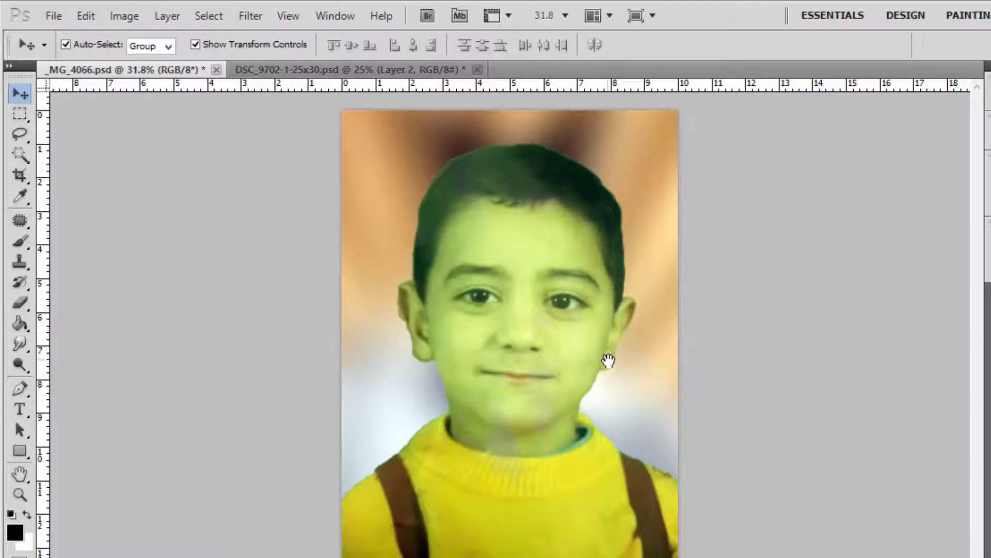
pyautogui.click(126, 17)
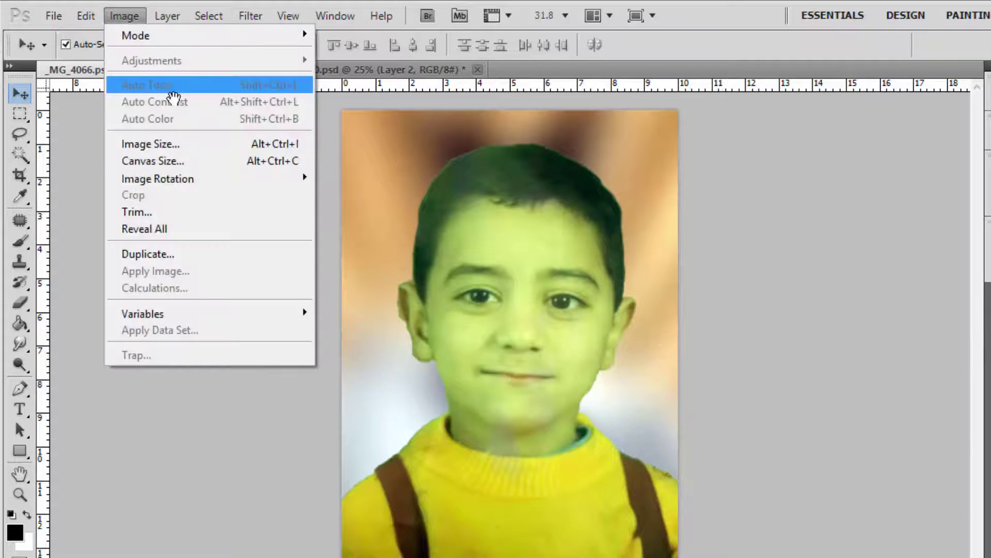
pyautogui.moveTo(232, 61)
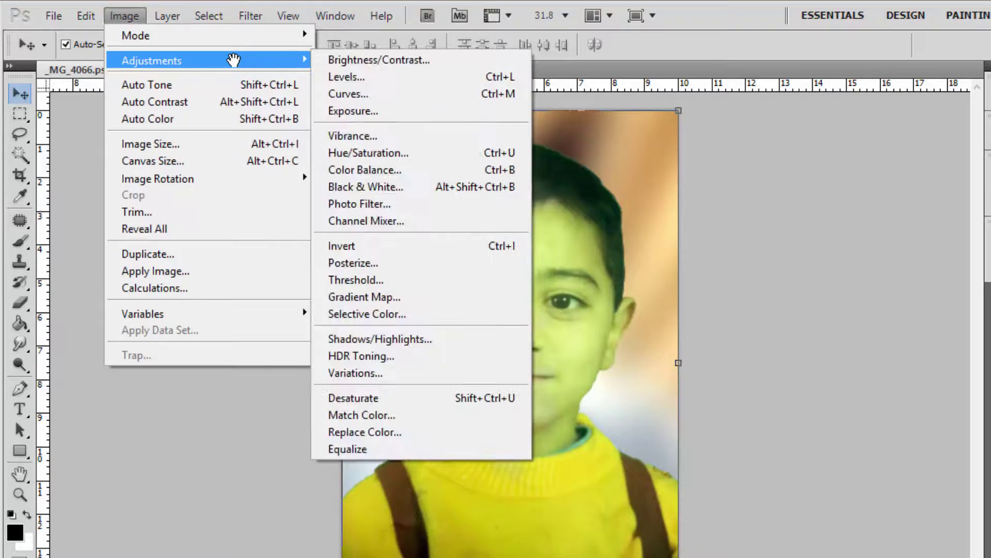
pyautogui.click(373, 76)
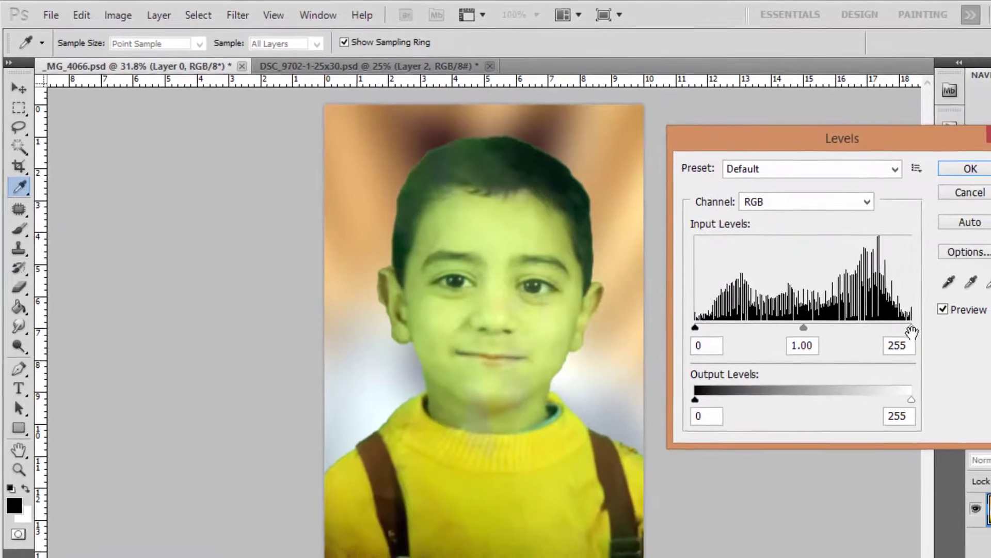
pyautogui.moveTo(912, 332); pyautogui.dragTo(912, 328)
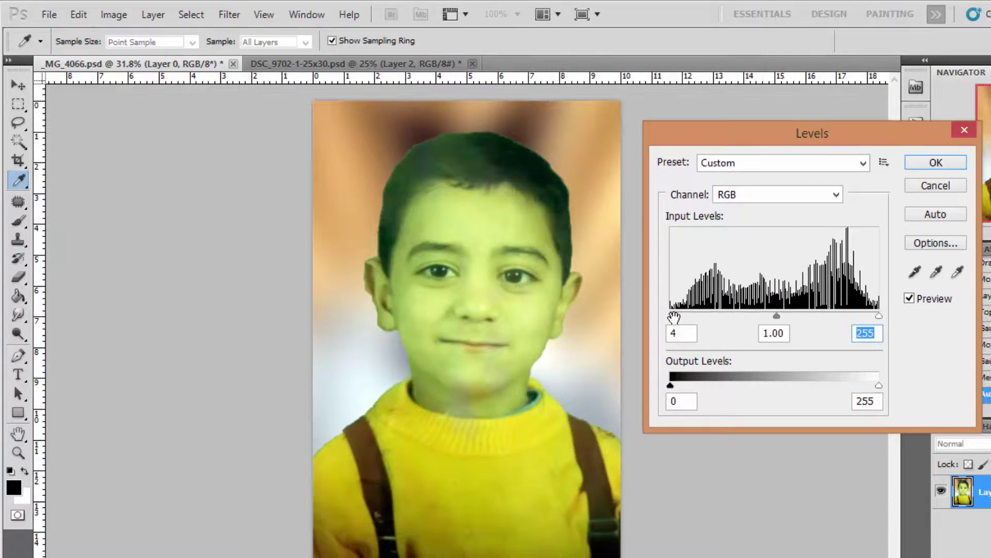
pyautogui.moveTo(685, 317)
pyautogui.mouseDown()
pyautogui.moveTo(703, 323)
pyautogui.moveTo(693, 323)
pyautogui.mouseUp()
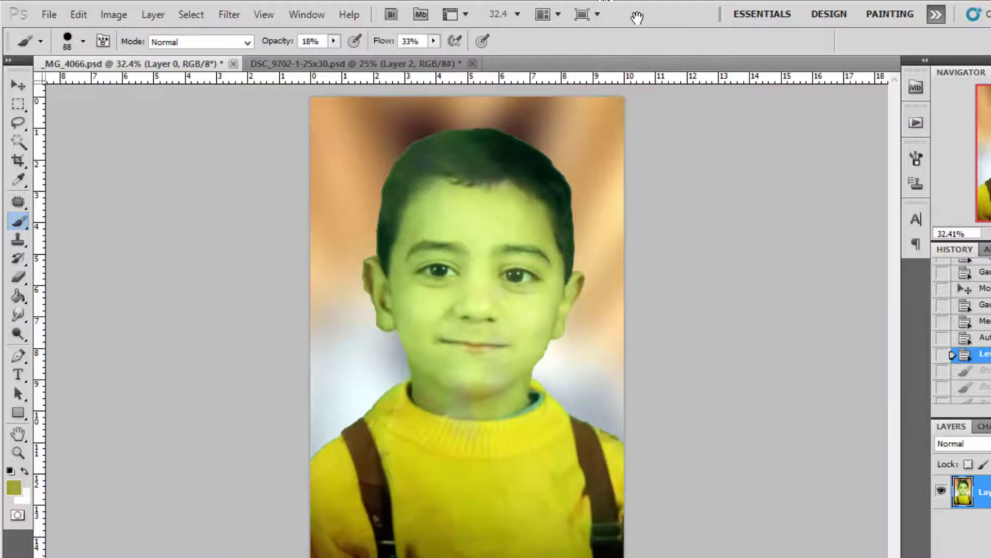
# Apply a Brightness/Contrast adjustment to the merged portrait with brightness -13 and contrast -33.
pyautogui.click(127, 15)
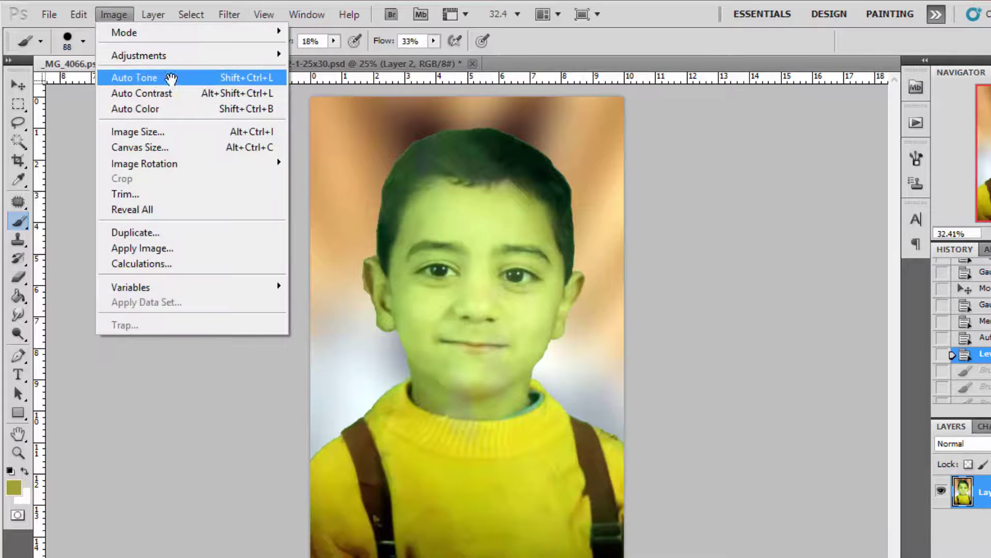
pyautogui.moveTo(139, 55)
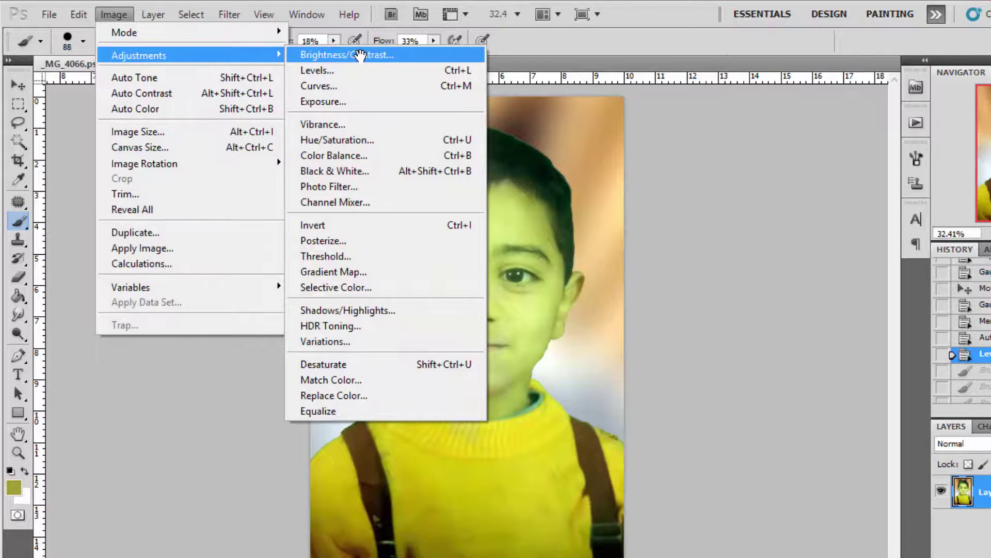
pyautogui.click(360, 55)
pyautogui.moveTo(580, 170); pyautogui.dragTo(759, 178)
pyautogui.moveTo(721, 227)
pyautogui.mouseDown()
pyautogui.moveTo(655, 236)
pyautogui.moveTo(727, 235)
pyautogui.moveTo(713, 232)
pyautogui.mouseUp()
pyautogui.doubleClick(788, 212)
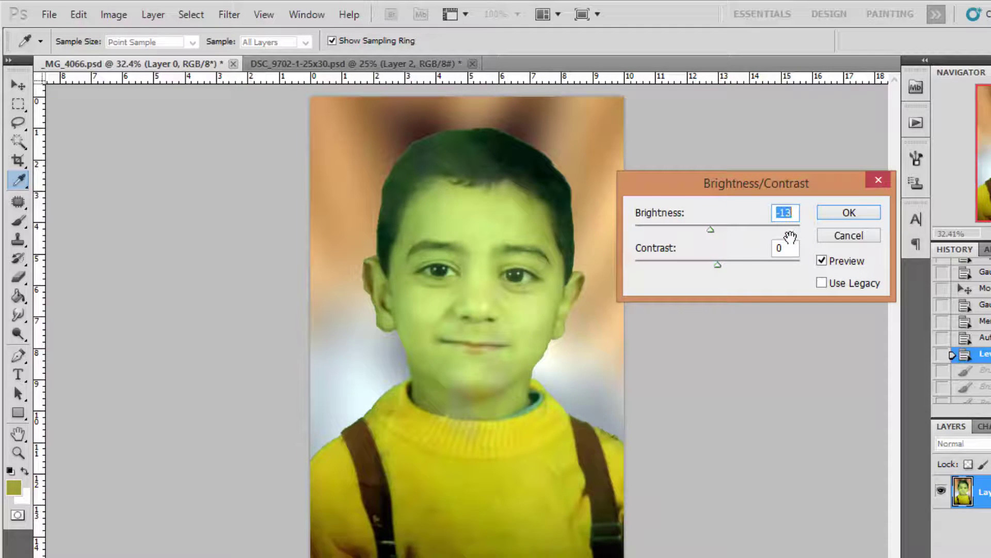
pyautogui.moveTo(717, 265); pyautogui.dragTo(663, 278)
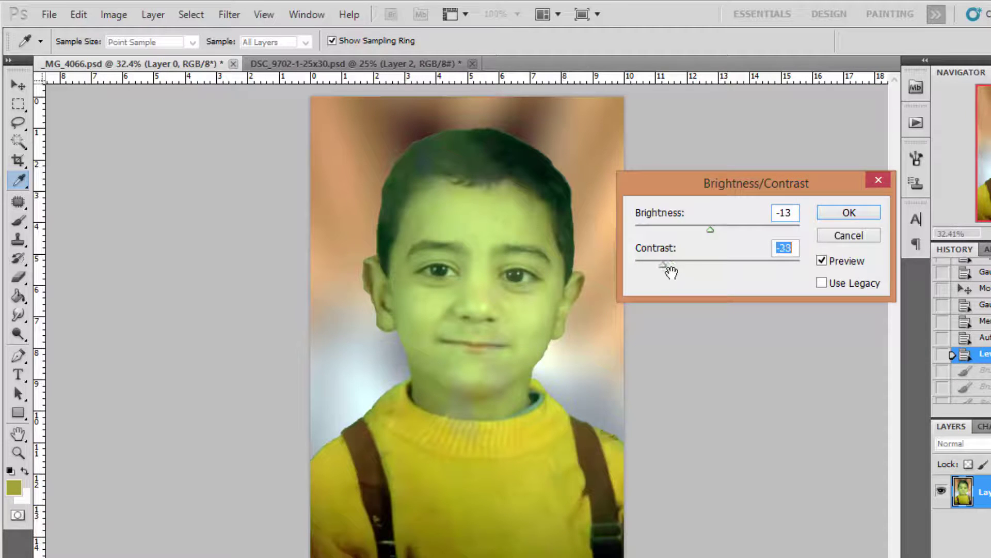
pyautogui.click(849, 212)
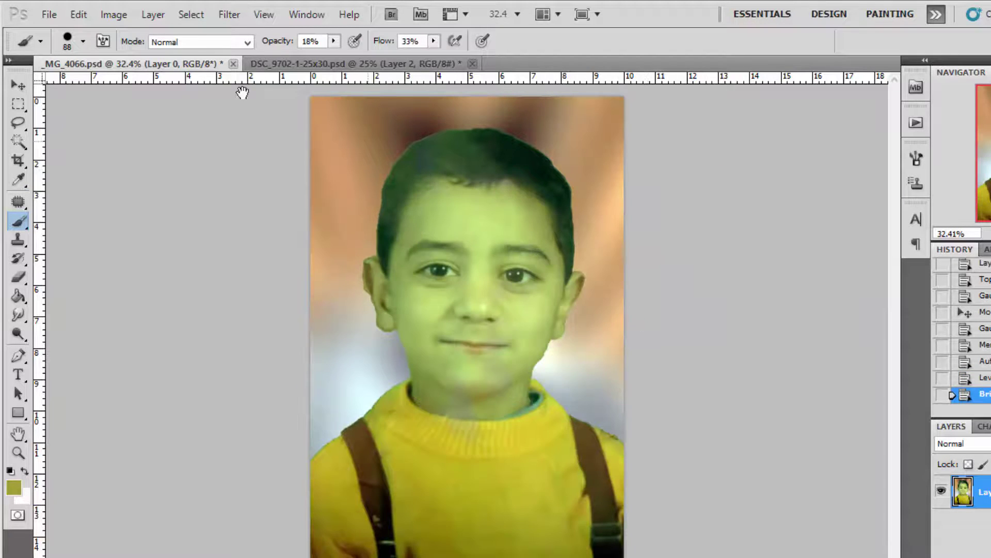
# Apply a Selective Color adjustment to the portrait's Yellows with black at -6% using the Relative method.
pyautogui.click(116, 14)
pyautogui.moveTo(239, 55)
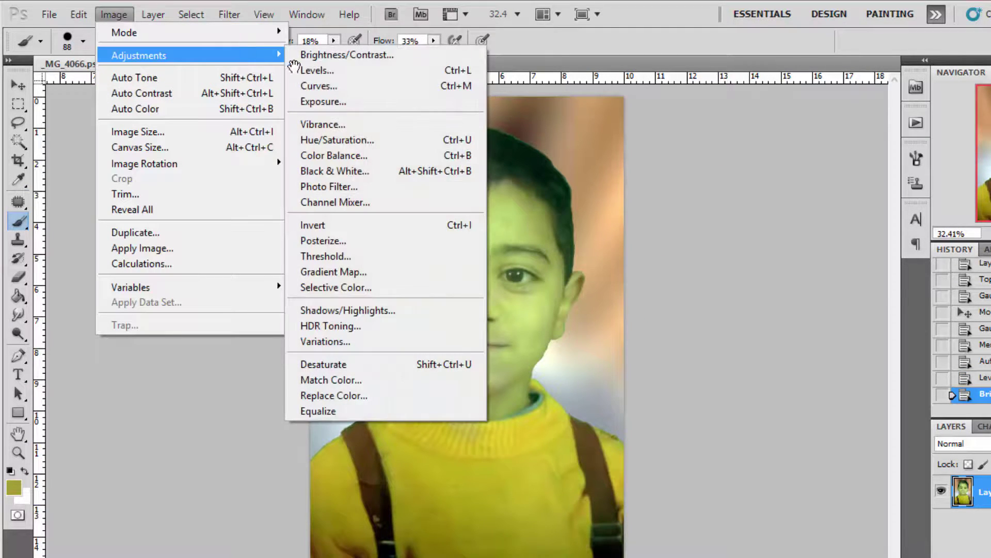
pyautogui.click(430, 288)
pyautogui.moveTo(684, 192); pyautogui.dragTo(720, 187)
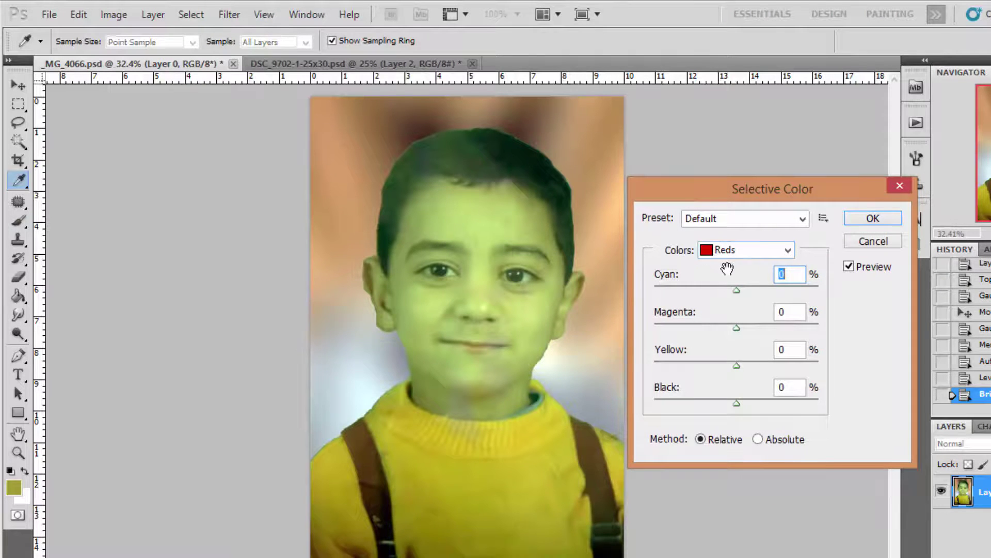
pyautogui.click(740, 250)
pyautogui.click(747, 284)
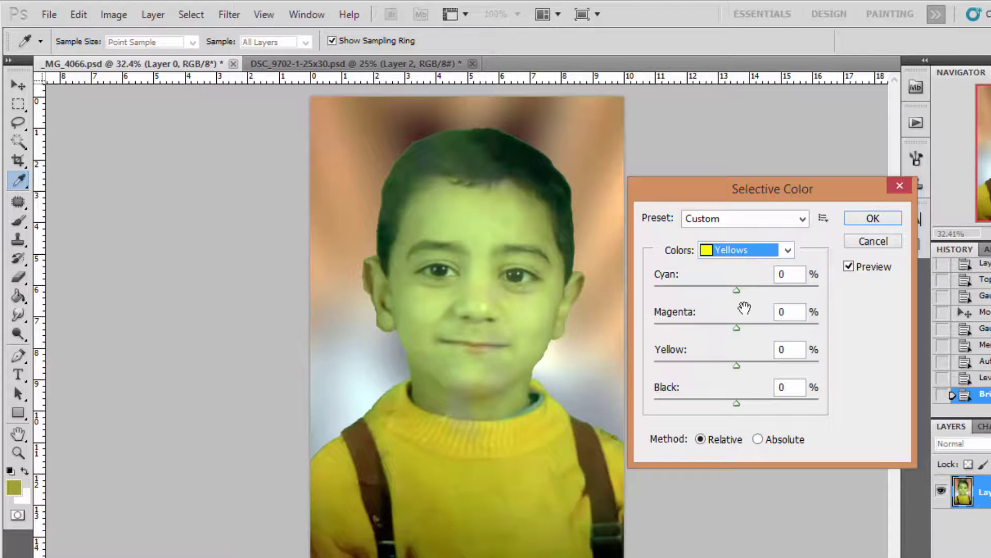
pyautogui.moveTo(738, 402); pyautogui.dragTo(709, 410)
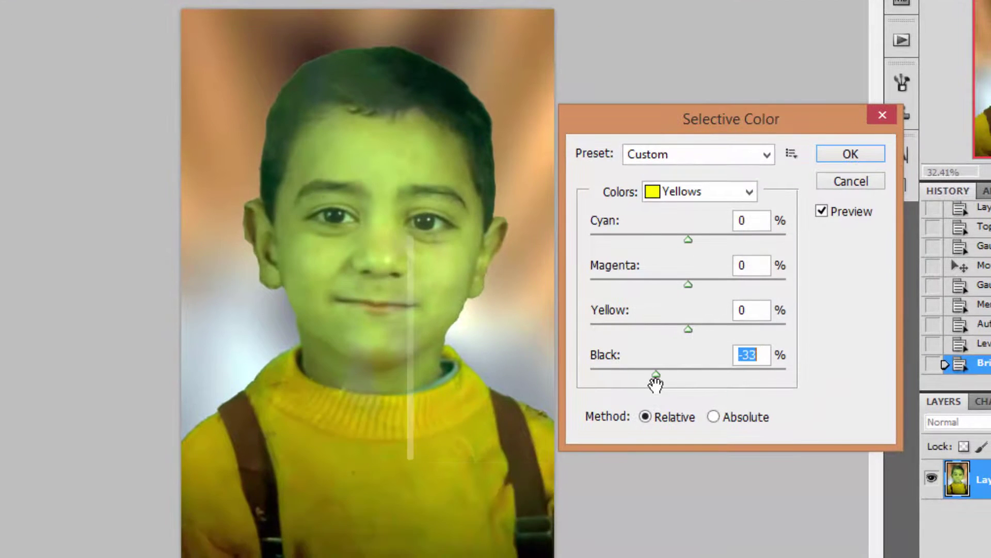
pyautogui.moveTo(655, 383); pyautogui.dragTo(784, 383)
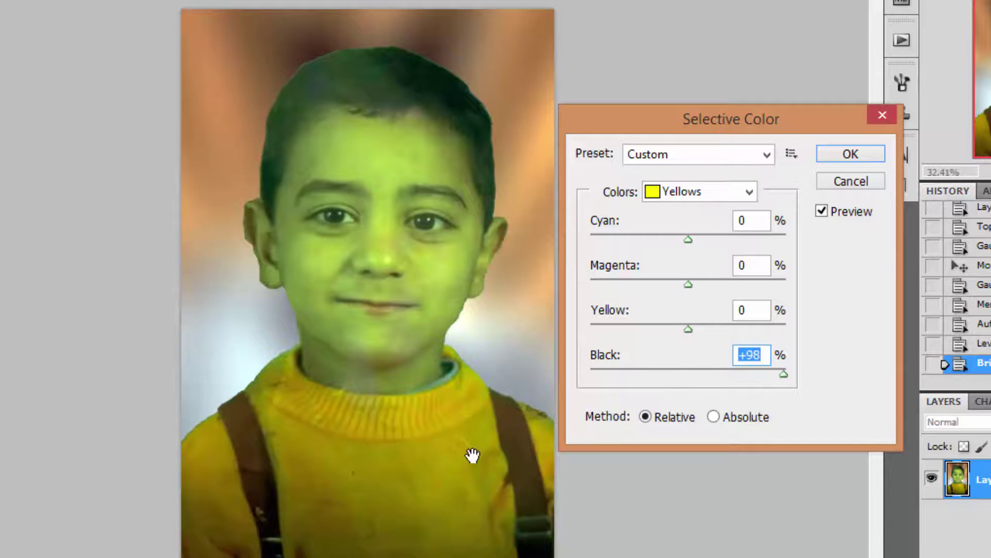
pyautogui.moveTo(784, 378); pyautogui.dragTo(593, 378)
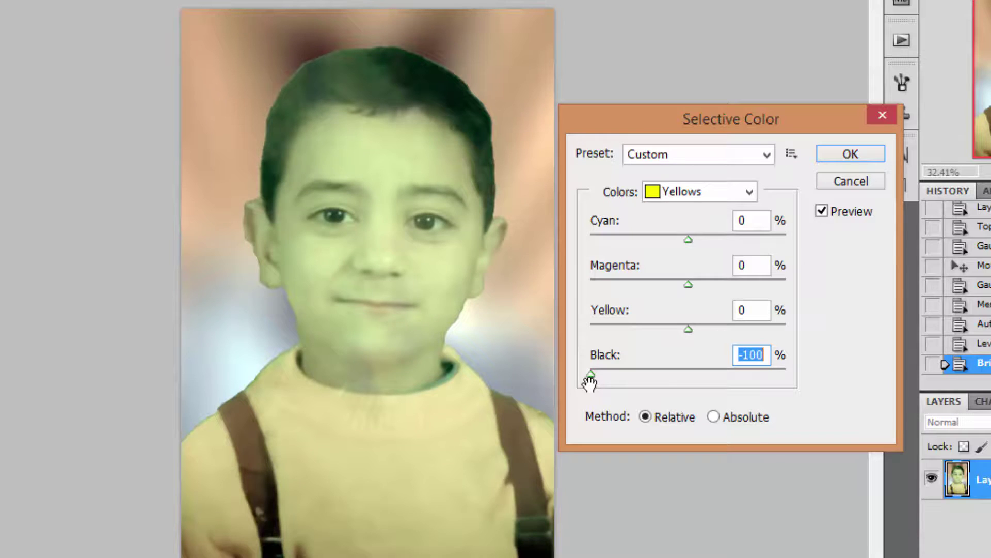
pyautogui.moveTo(590, 382); pyautogui.dragTo(680, 376)
pyautogui.press('Up')
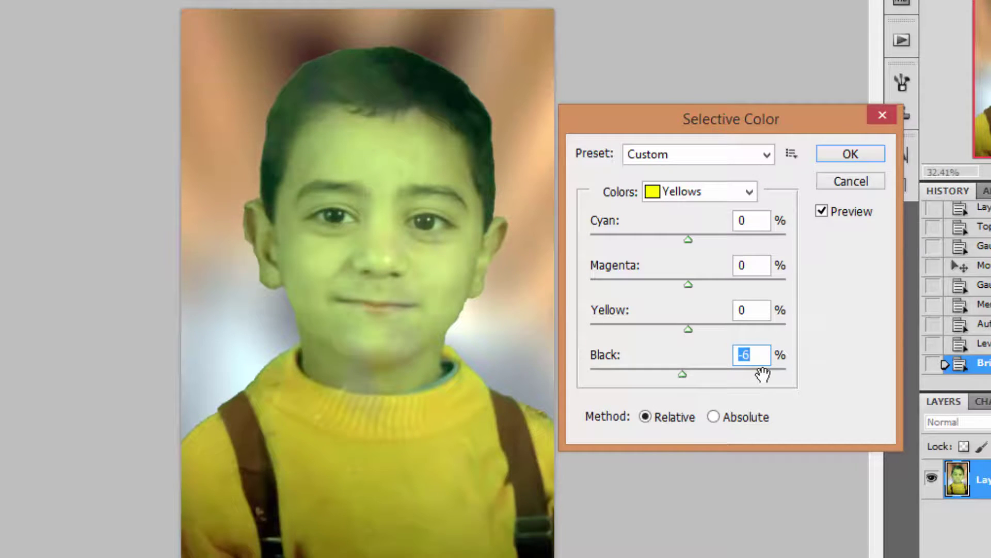
pyautogui.click(849, 153)
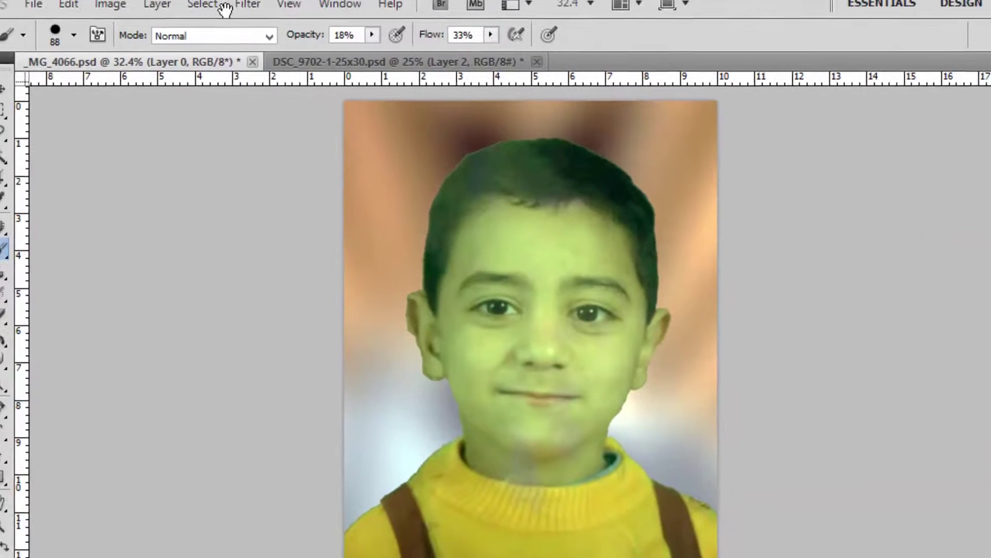
# Smooth the portrait's skin with the Topaz Clean 3 filter using the CrispStyle preset.
pyautogui.click(248, 4)
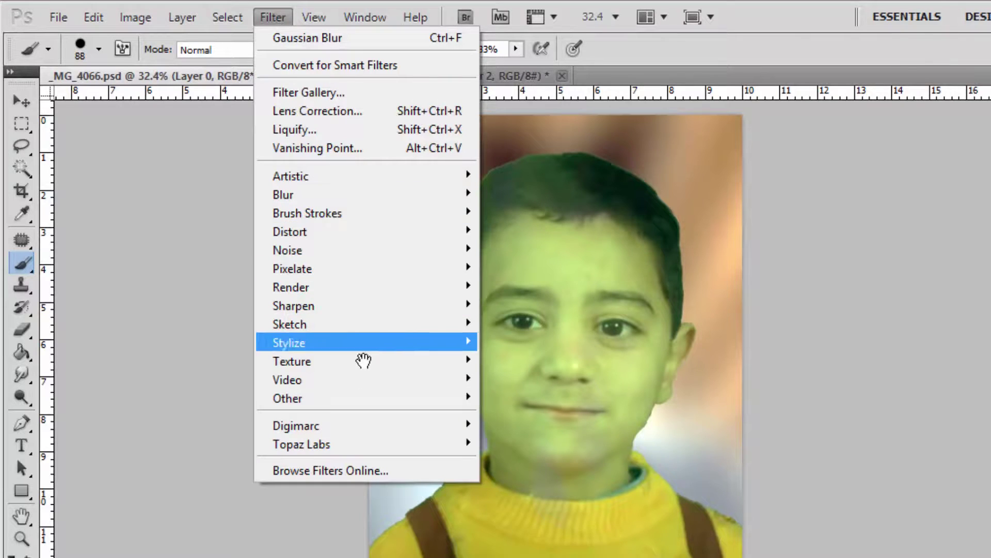
pyautogui.moveTo(387, 444)
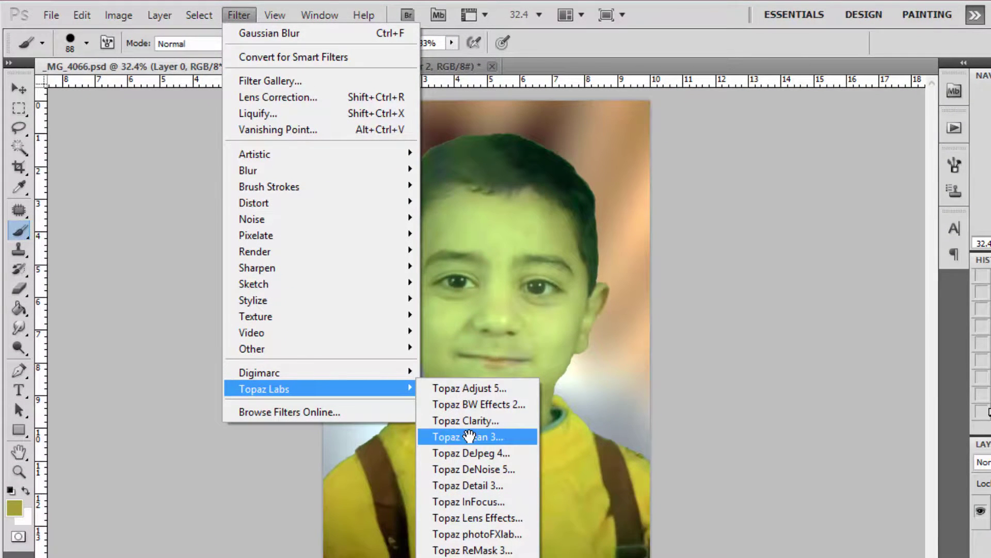
pyautogui.click(468, 437)
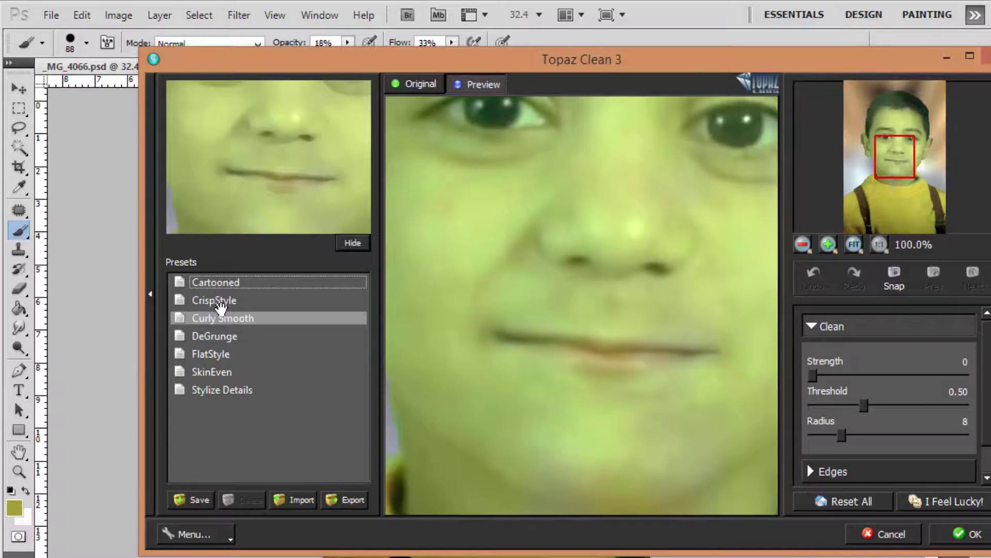
pyautogui.click(222, 300)
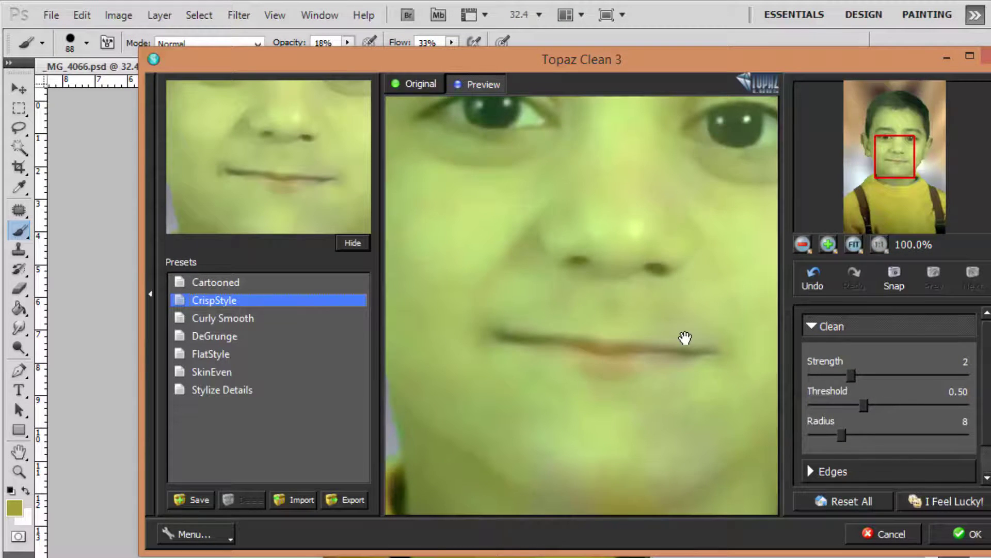
pyautogui.click(957, 530)
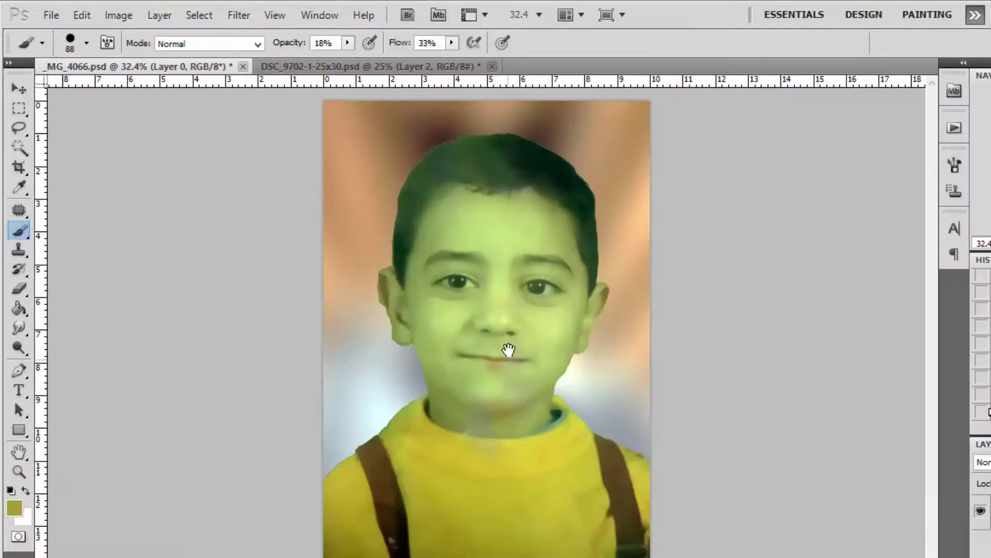
# Smooth the jagged outer edge of the ear on the portrait's left side with the Smudge tool, reducing the brush to 41 px.
pyautogui.moveTo(509, 350); pyautogui.dragTo(586, 248)
pyautogui.moveTo(568, 313); pyautogui.dragTo(568, 376)
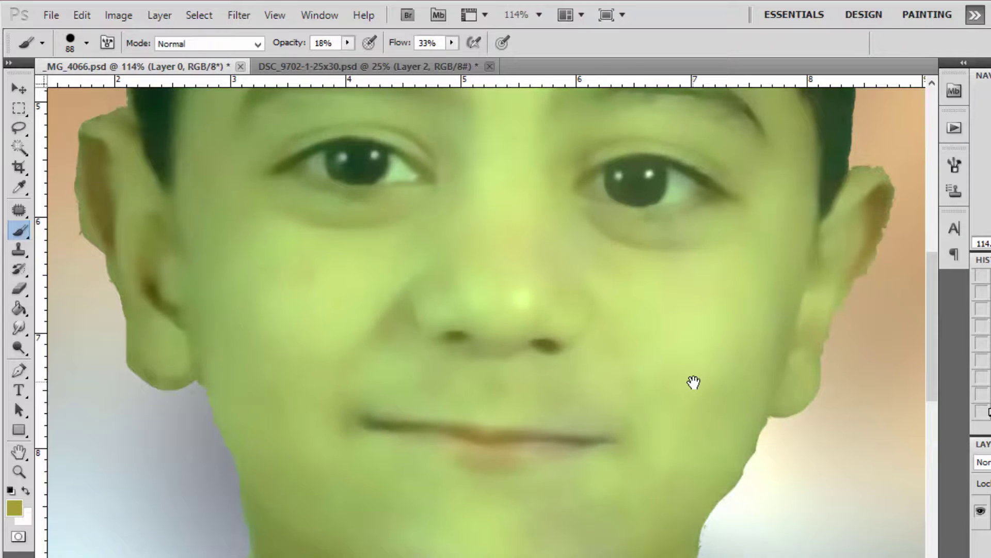
pyautogui.moveTo(153, 281); pyautogui.dragTo(321, 321)
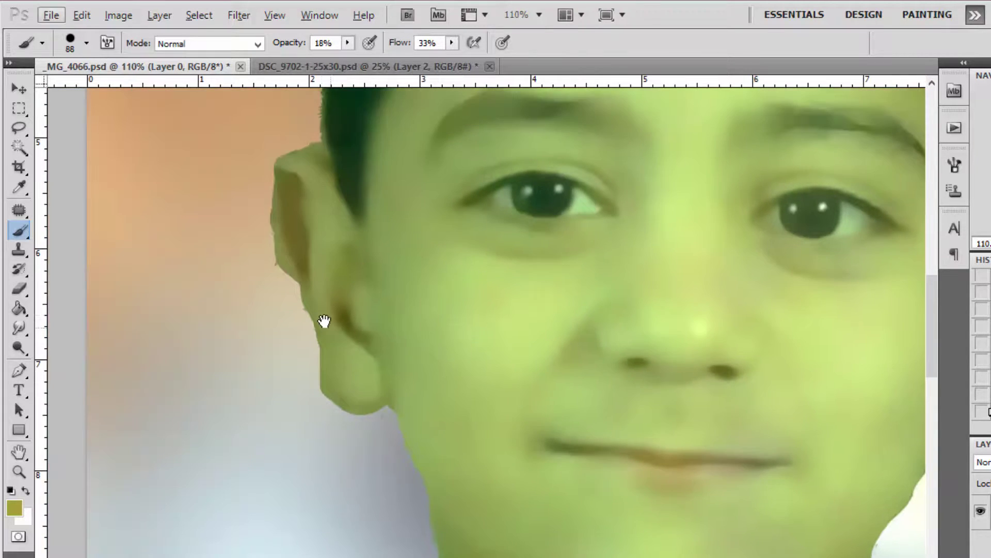
pyautogui.scroll(2, 310, 319)
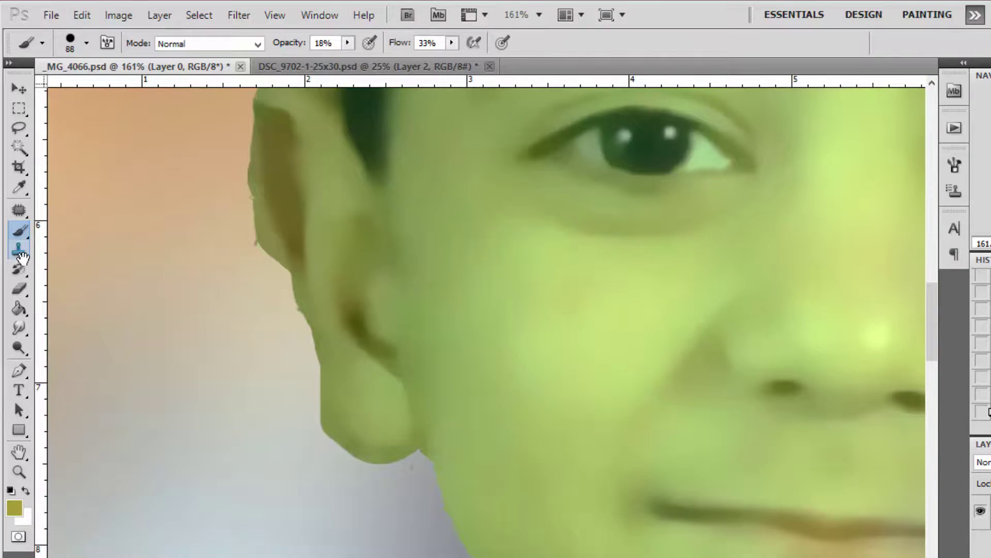
pyautogui.click(19, 328)
pyautogui.moveTo(282, 253)
pyautogui.mouseDown()
pyautogui.moveTo(281, 285)
pyautogui.moveTo(297, 294)
pyautogui.moveTo(289, 289)
pyautogui.mouseUp()
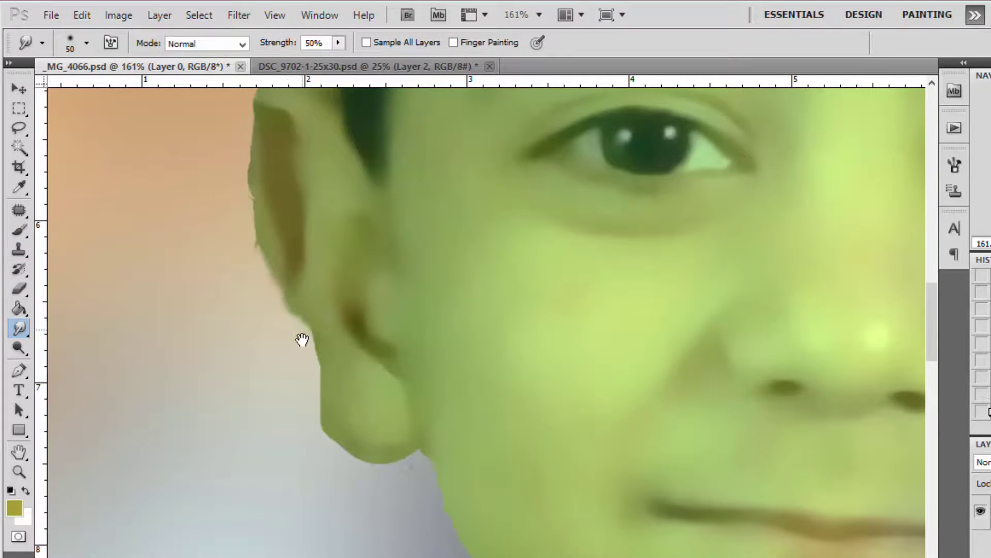
pyautogui.rightClick(318, 361)
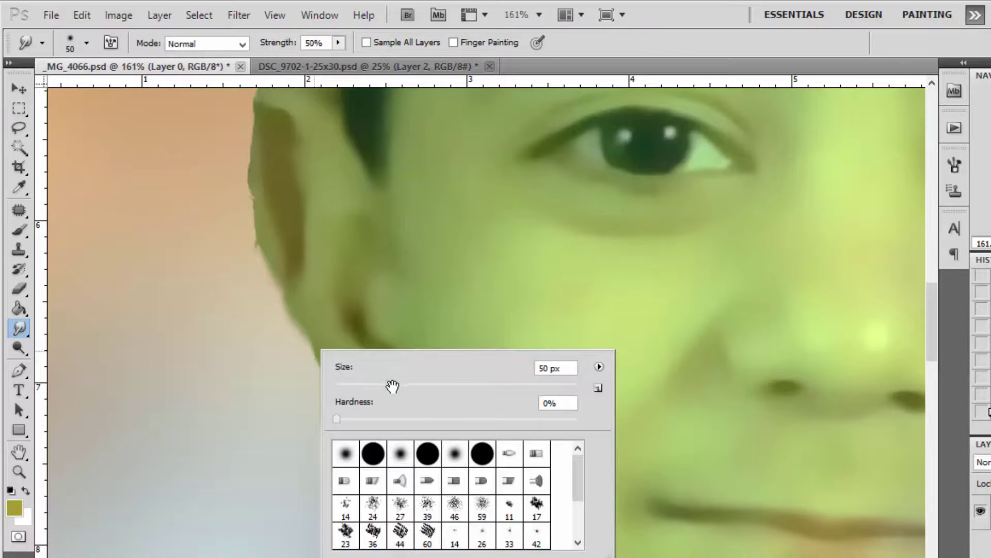
pyautogui.moveTo(394, 383); pyautogui.dragTo(388, 383)
pyautogui.press('Return')
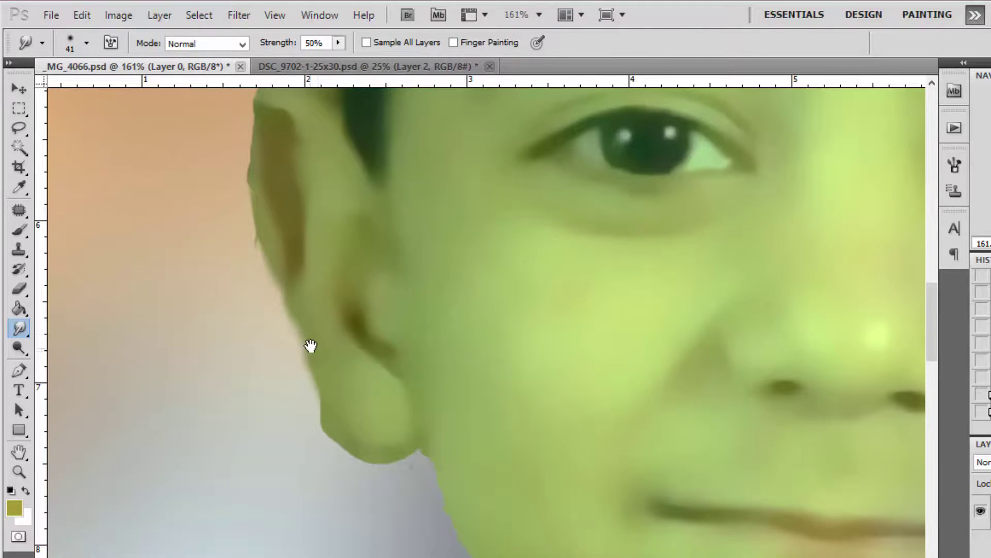
# Reduce the Smudge brush to 13 px and smooth the lower outer edge of the ear on the portrait's right side.
pyautogui.hscroll(10, 327, 398)
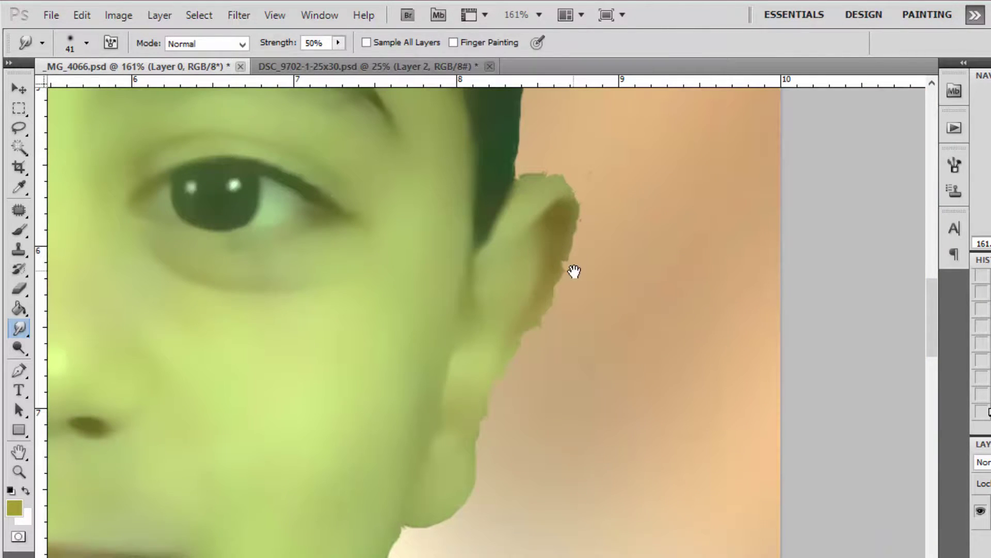
pyautogui.scroll(-1, 557, 274)
pyautogui.scroll(1, 557, 279)
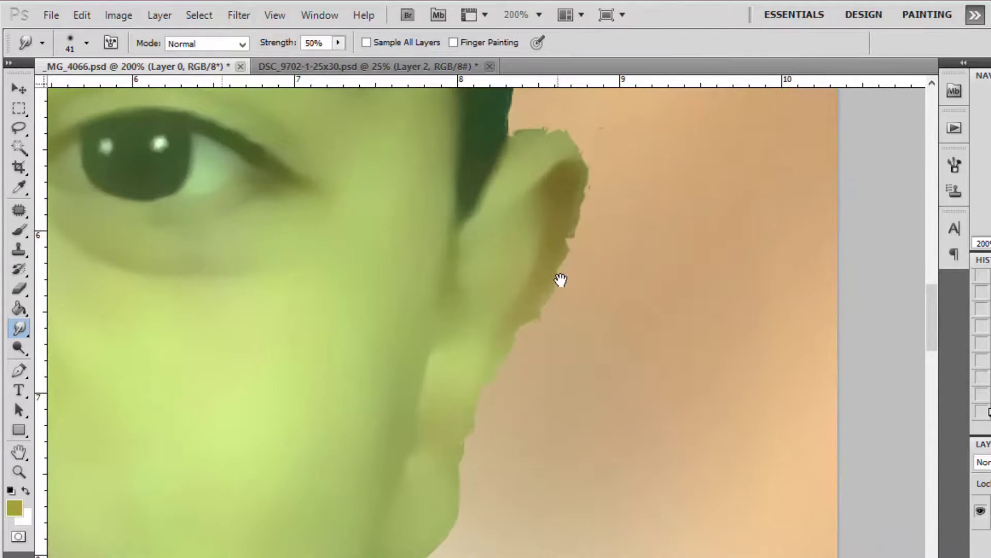
pyautogui.scroll(1, 560, 279)
pyautogui.rightClick(594, 264)
pyautogui.moveTo(659, 299); pyautogui.dragTo(640, 300)
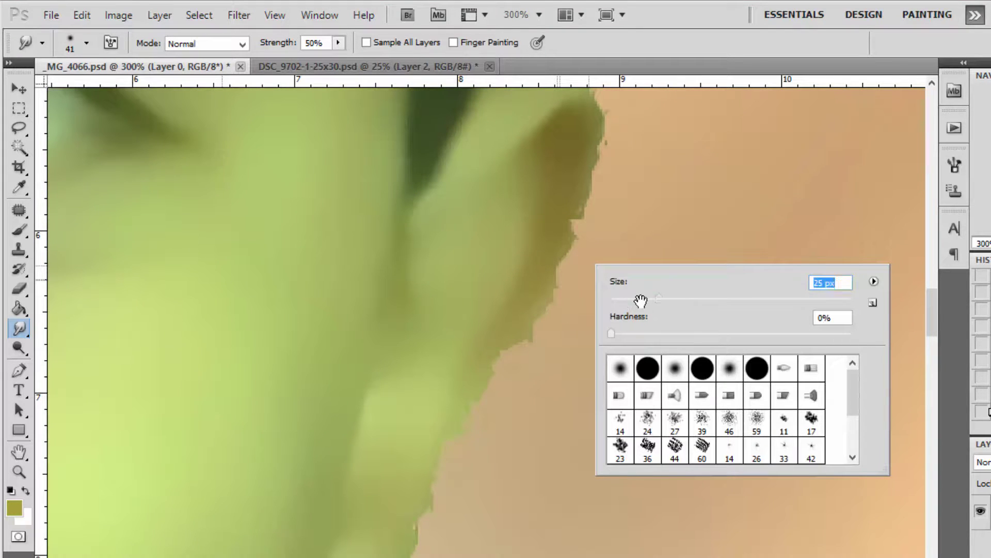
pyautogui.click(562, 220)
pyautogui.rightClick(594, 251)
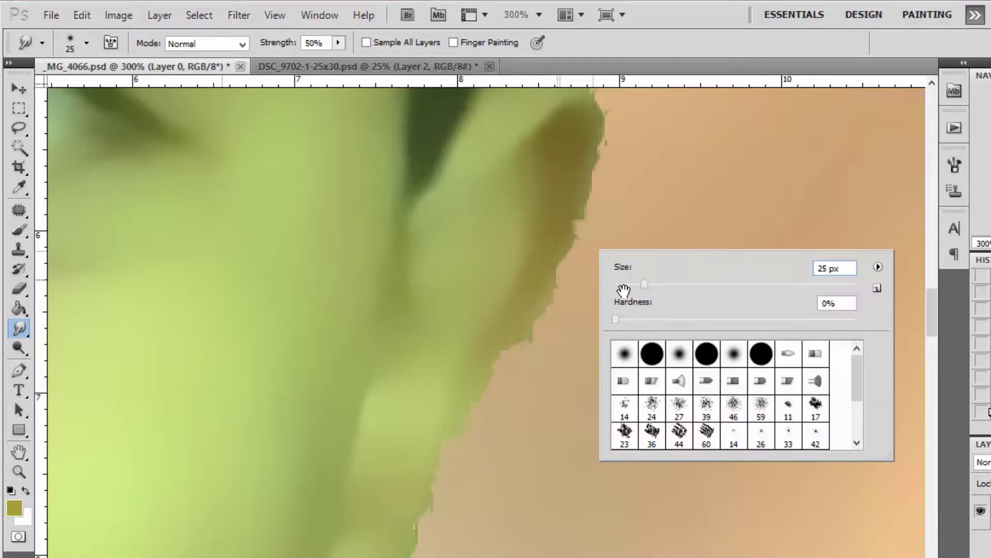
pyautogui.click(624, 289)
pyautogui.click(571, 216)
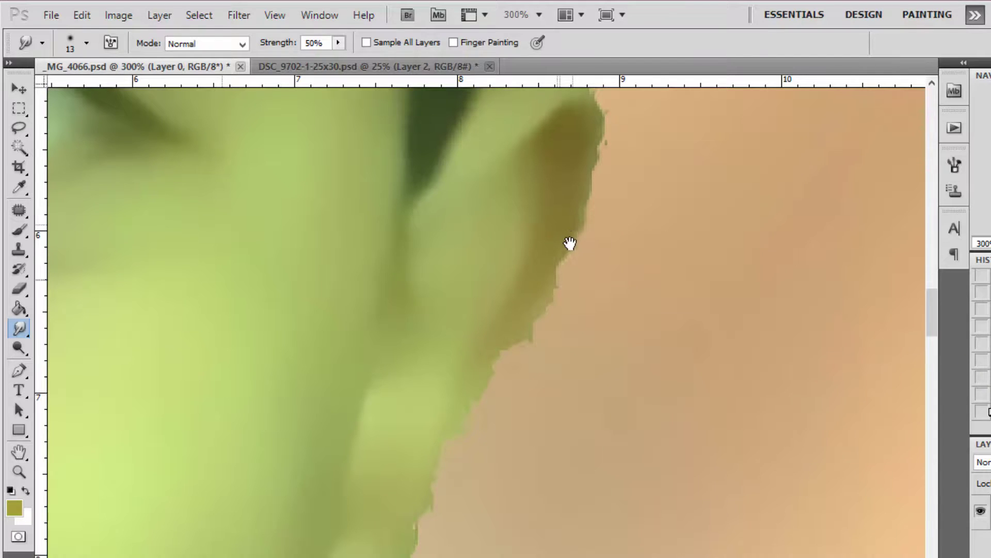
pyautogui.moveTo(570, 243)
pyautogui.mouseDown()
pyautogui.moveTo(530, 338)
pyautogui.moveTo(491, 290)
pyautogui.mouseUp()
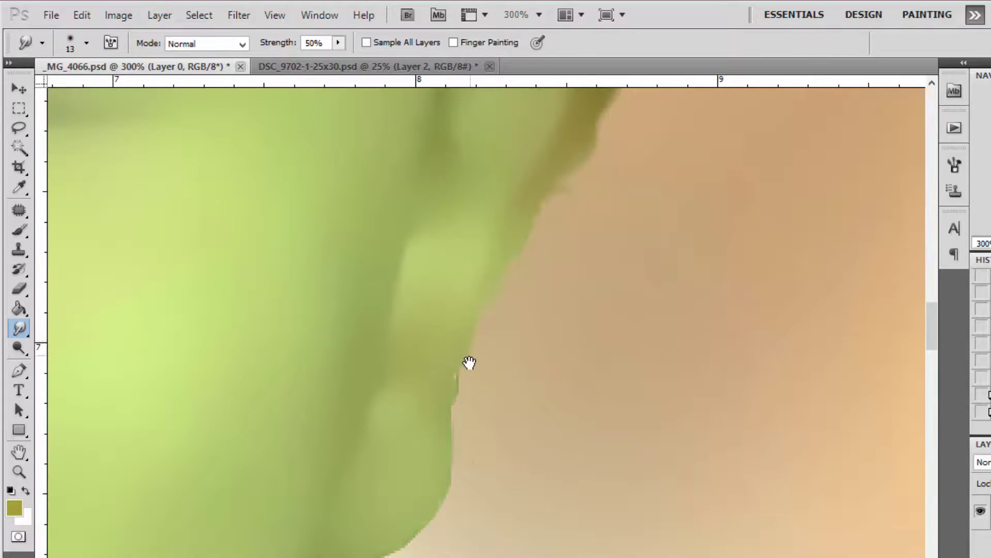
# Smudge the jagged upper rim and remaining outer edge of the same ear until its outline is smooth.
pyautogui.moveTo(468, 363); pyautogui.dragTo(465, 555)
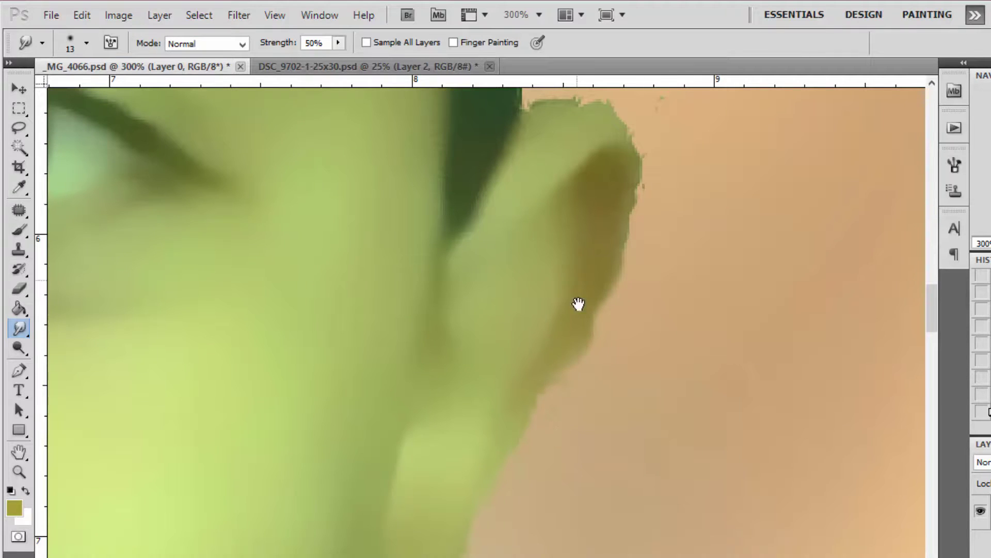
pyautogui.moveTo(579, 304); pyautogui.dragTo(587, 391)
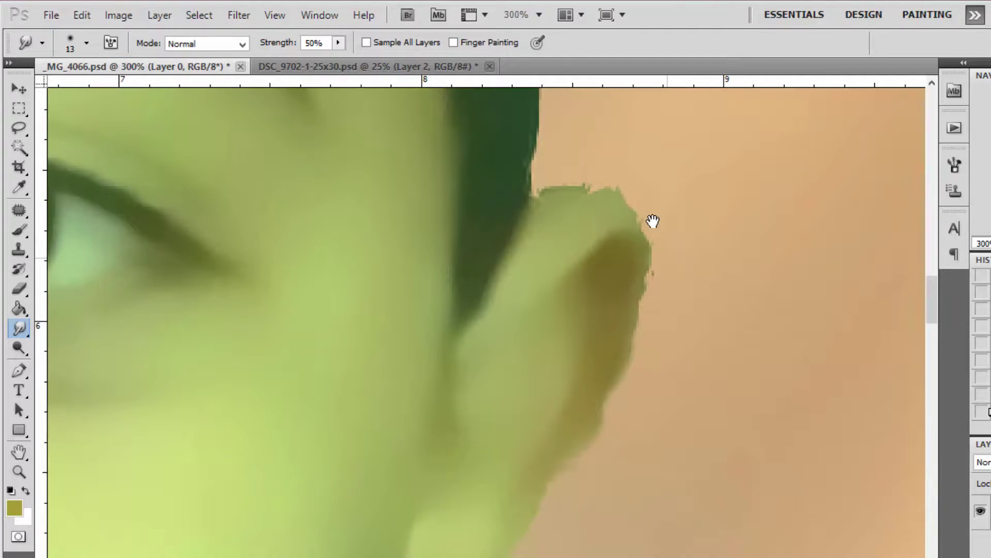
pyautogui.moveTo(652, 221); pyautogui.dragTo(537, 192)
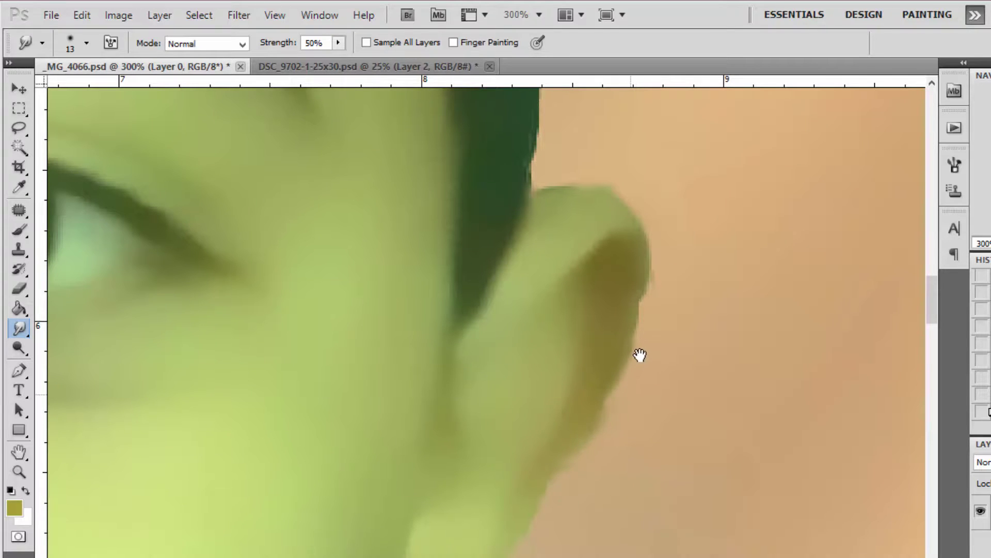
pyautogui.moveTo(655, 398); pyautogui.dragTo(668, 302)
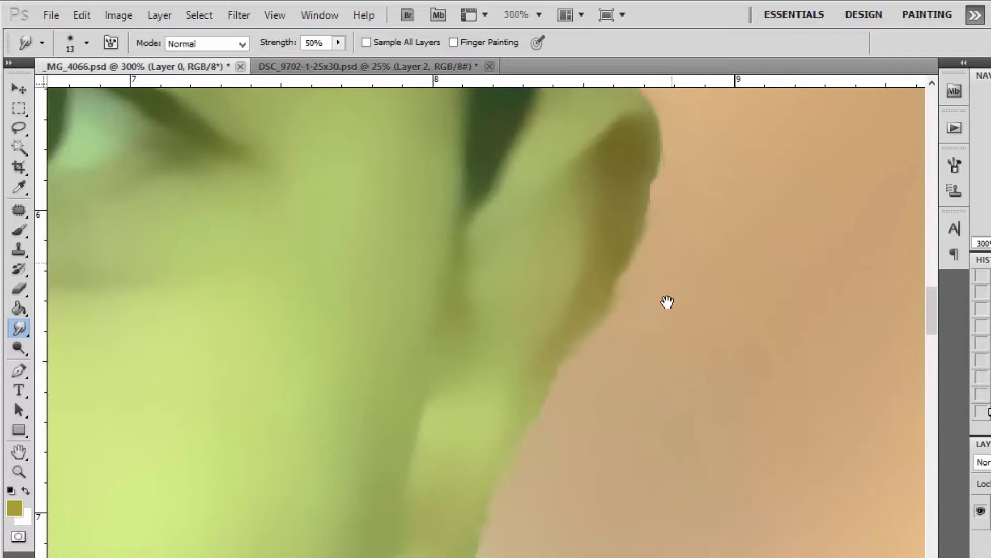
pyautogui.hotkey('ctrl', '0')
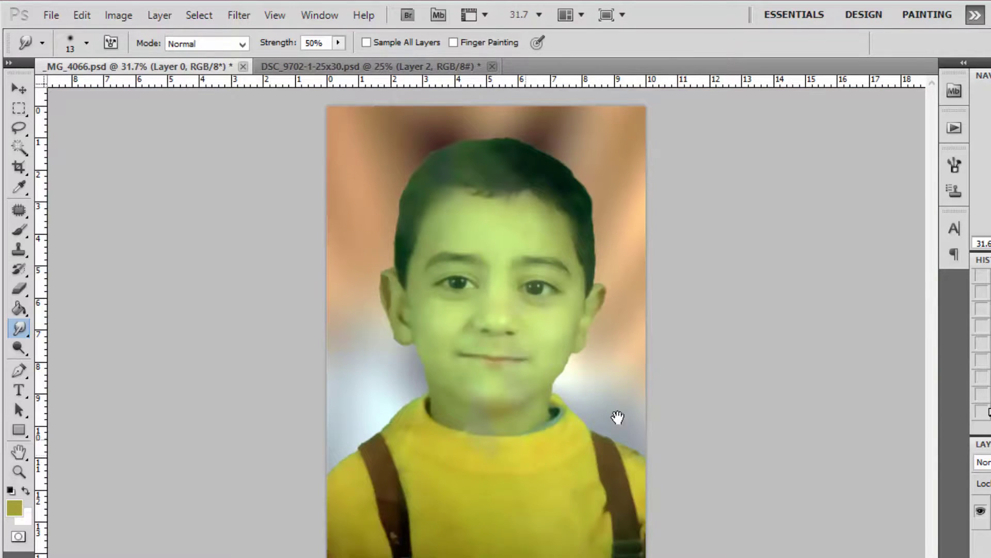
# Remove the light spots from the dark suspender strap on the portrait's left side with the Patch tool.
pyautogui.scroll(5, 409, 537)
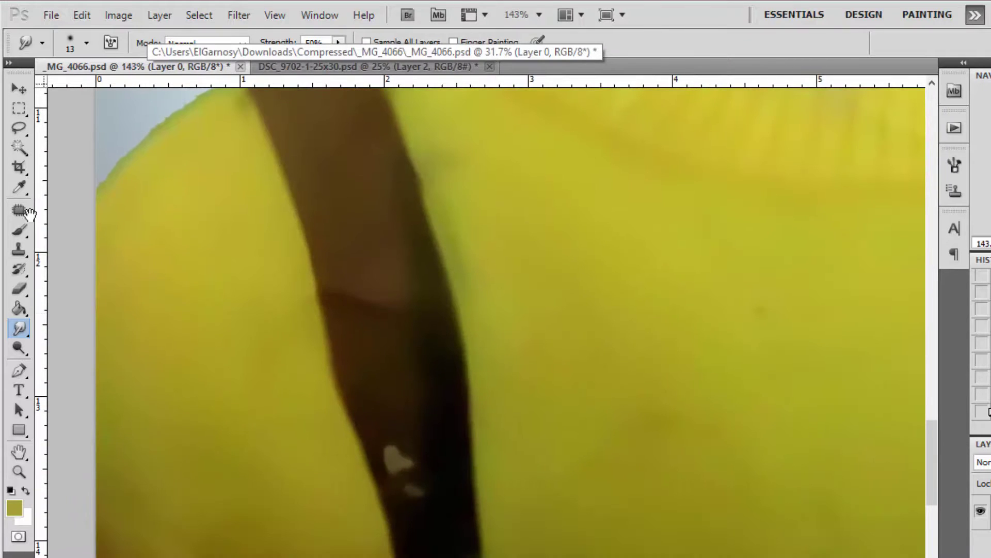
pyautogui.click(19, 211)
pyautogui.moveTo(372, 475); pyautogui.dragTo(416, 470)
pyautogui.moveTo(411, 436)
pyautogui.mouseDown()
pyautogui.moveTo(394, 458)
pyautogui.moveTo(410, 436)
pyautogui.moveTo(396, 486)
pyautogui.mouseUp()
pyautogui.scroll(-5, 504, 354)
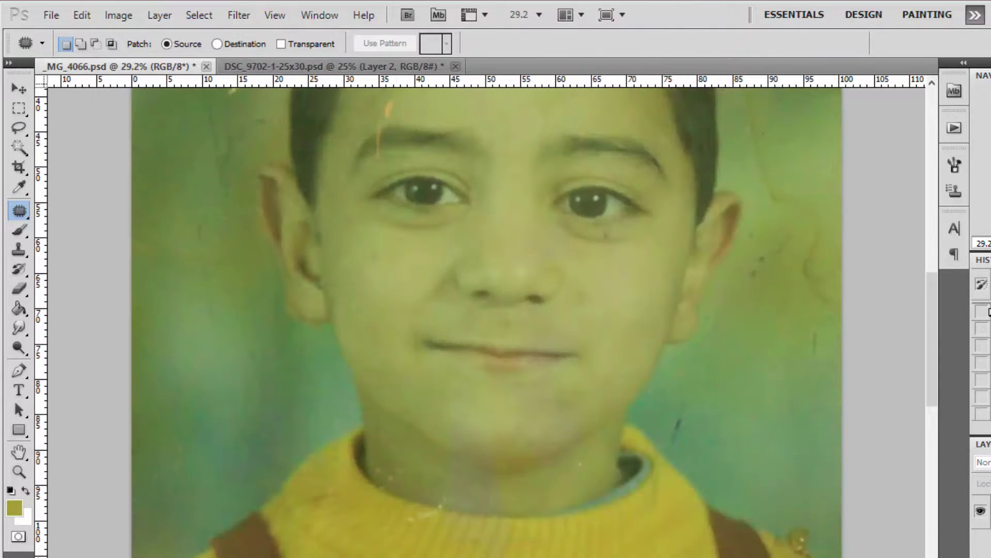
pyautogui.scroll(-2, 627, 312)
pyautogui.scroll(-1, 628, 311)
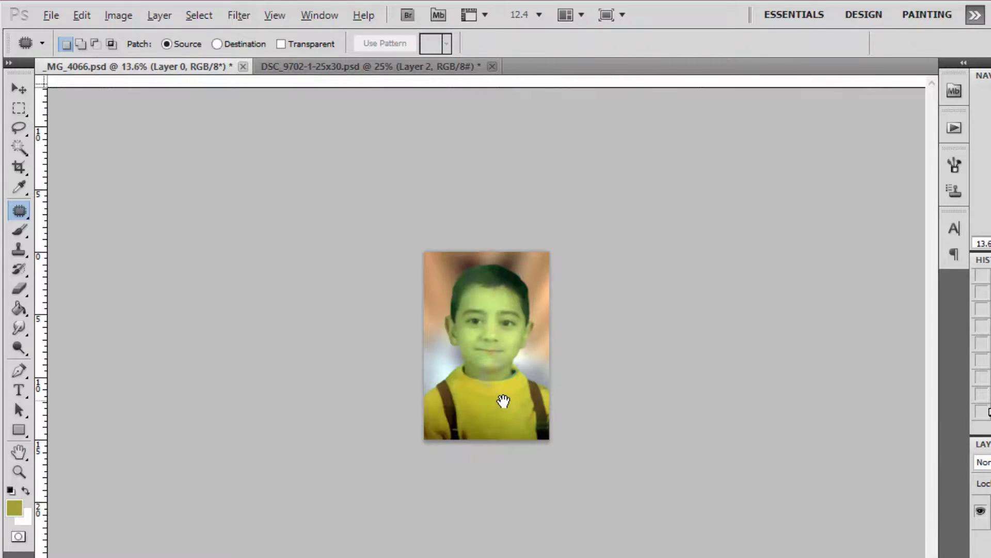
# Apply Auto Color to the portrait layer to reduce its color cast.
pyautogui.scroll(2, 505, 401)
pyautogui.scroll(1, 546, 361)
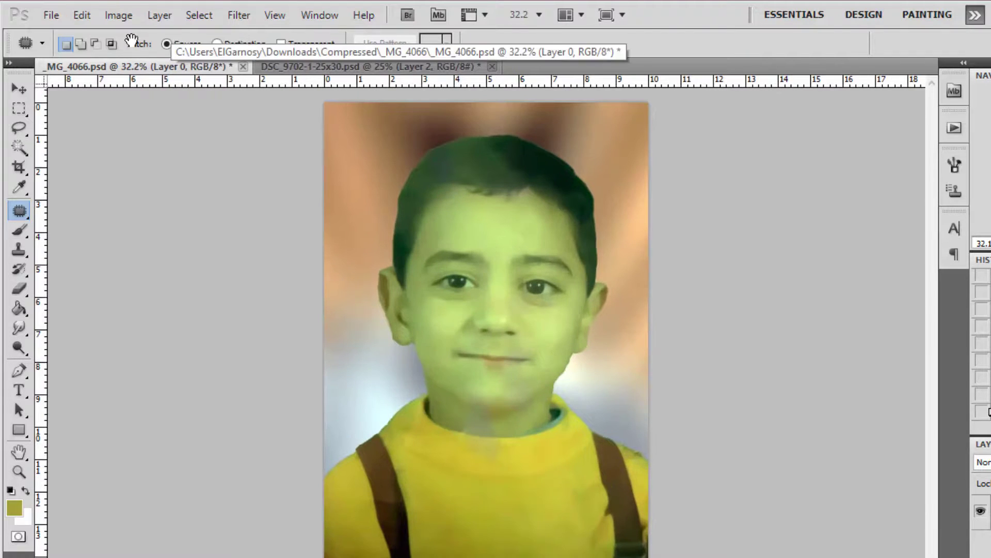
pyautogui.click(119, 15)
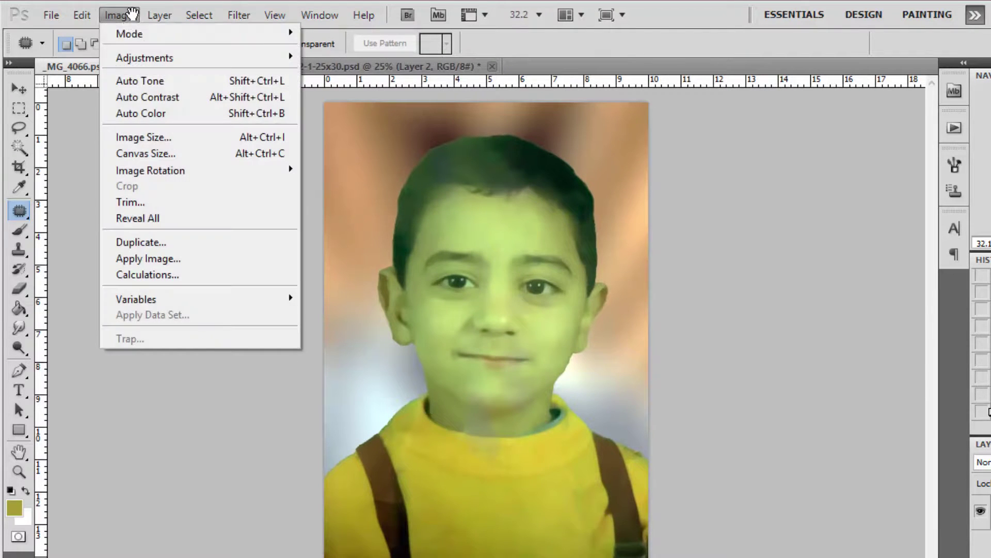
pyautogui.click(157, 113)
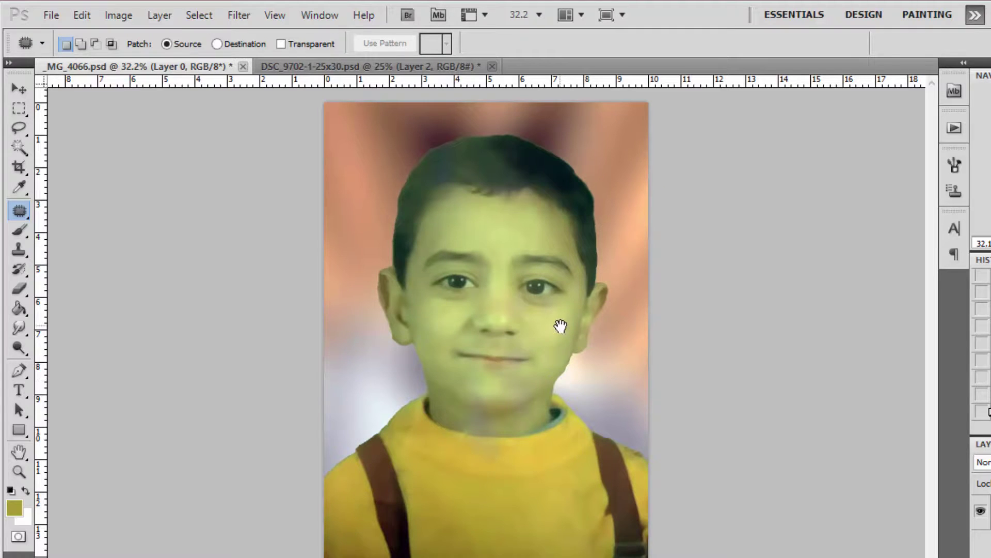
# Deepen the portrait's shadows with a Levels adjustment, setting the RGB black input level to 9.
pyautogui.scroll(-1, 564, 327)
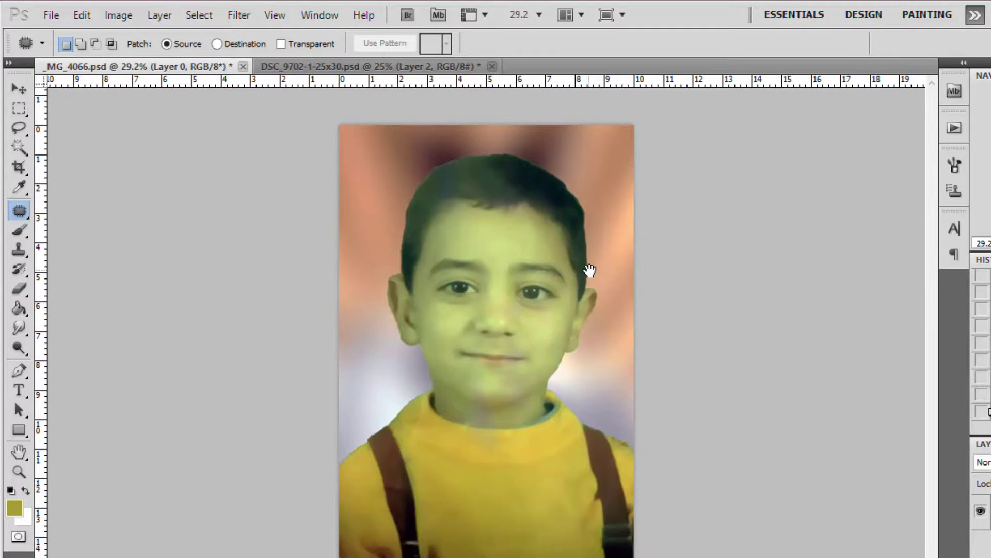
pyautogui.hotkey('ctrl', 'l')
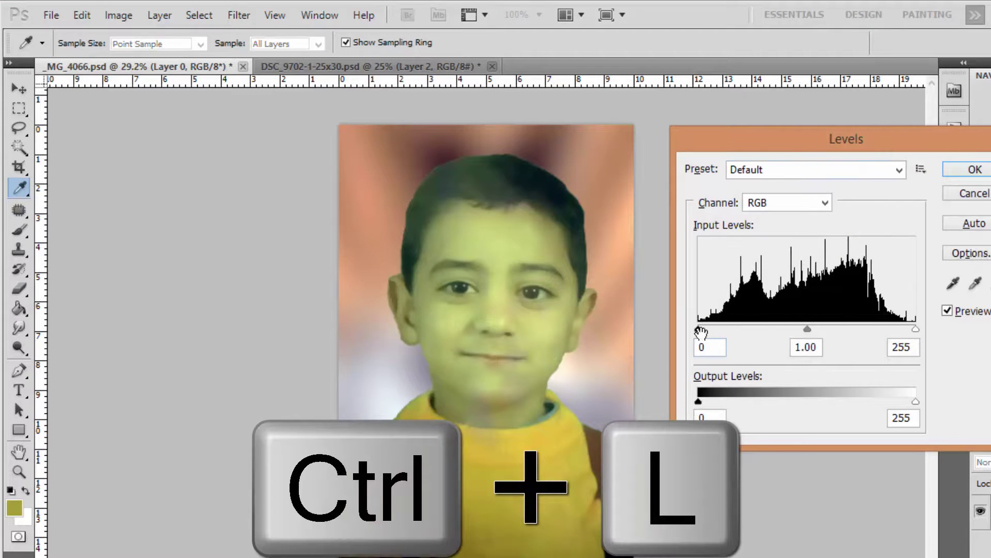
pyautogui.moveTo(698, 329); pyautogui.dragTo(706, 333)
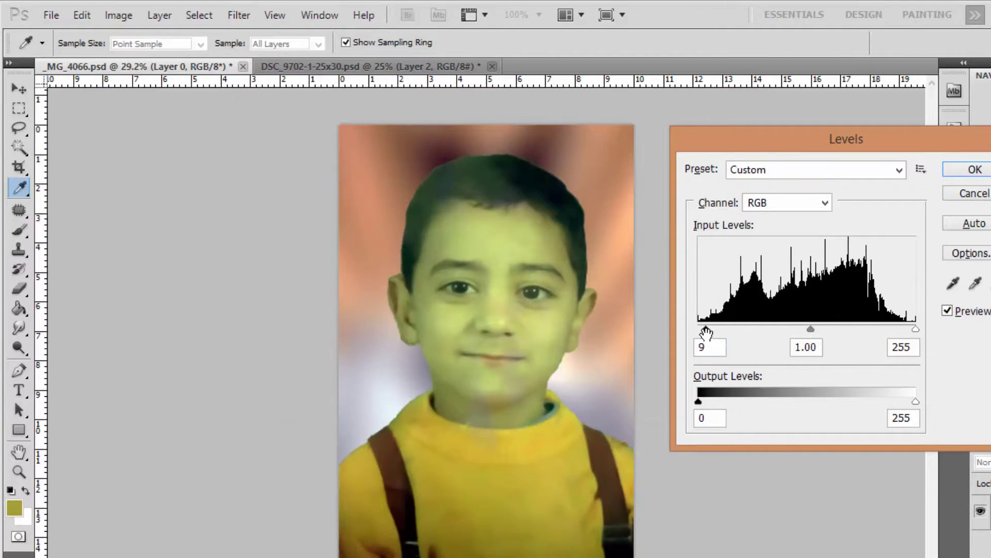
pyautogui.press('Return')
pyautogui.press('j')
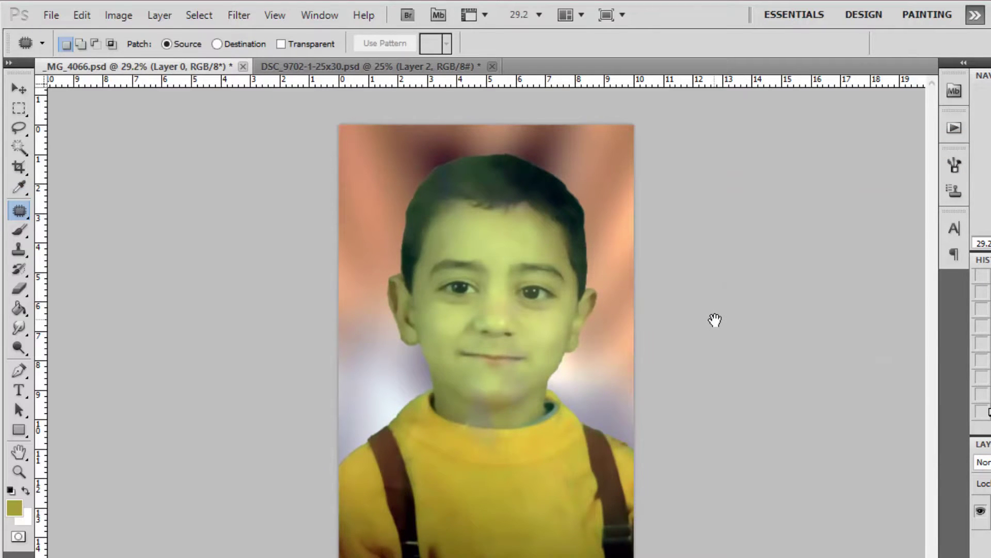
# Shift the portrait's hue slightly toward negative and raise saturation and lightness a little with a Hue/Saturation adjustment.
pyautogui.press('i')
pyautogui.hotkey('ctrl', 'u')
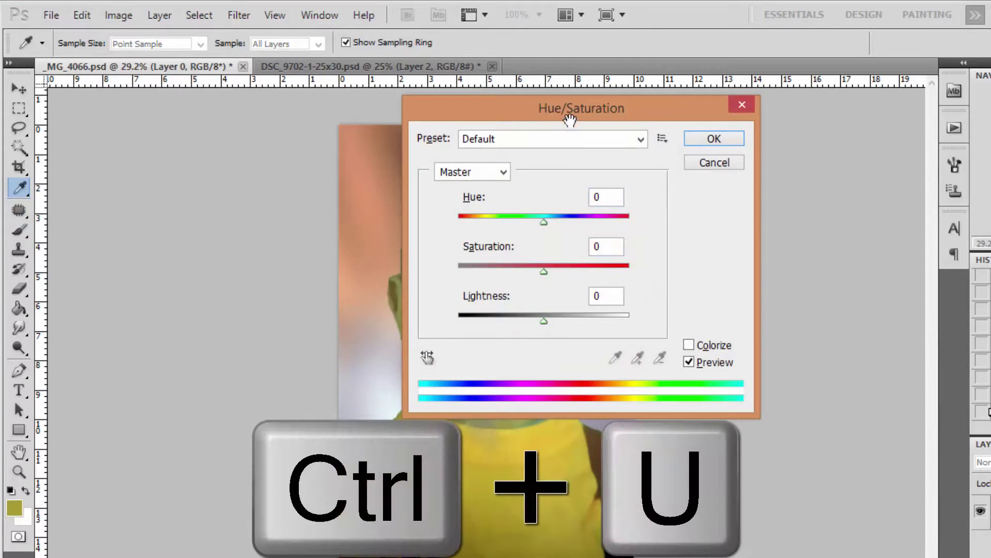
pyautogui.moveTo(570, 119); pyautogui.dragTo(790, 155)
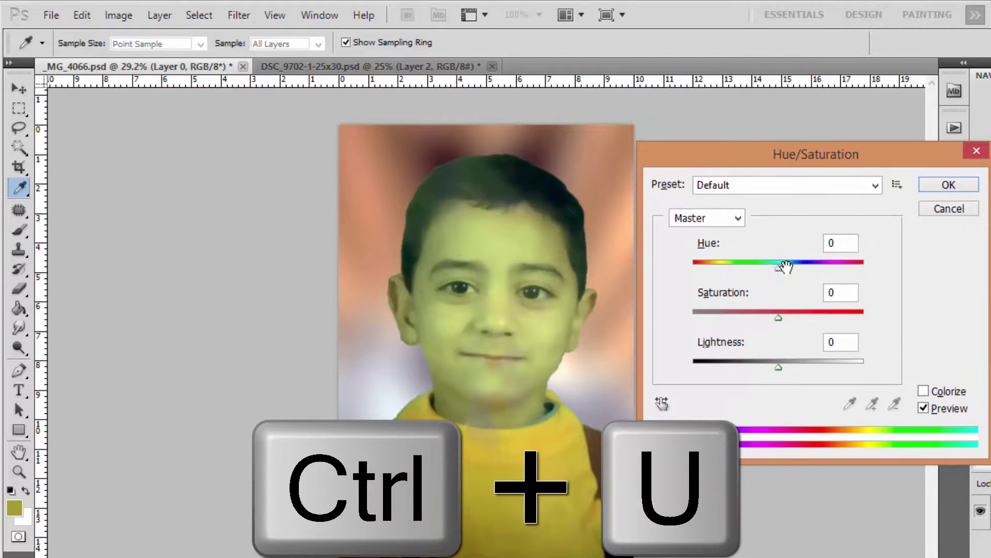
pyautogui.moveTo(785, 266)
pyautogui.mouseDown()
pyautogui.moveTo(810, 265)
pyautogui.moveTo(759, 265)
pyautogui.moveTo(775, 266)
pyautogui.mouseUp()
pyautogui.moveTo(778, 315)
pyautogui.mouseDown()
pyautogui.moveTo(796, 312)
pyautogui.moveTo(762, 310)
pyautogui.moveTo(781, 313)
pyautogui.mouseUp()
pyautogui.moveTo(777, 366); pyautogui.dragTo(779, 366)
pyautogui.click(932, 188)
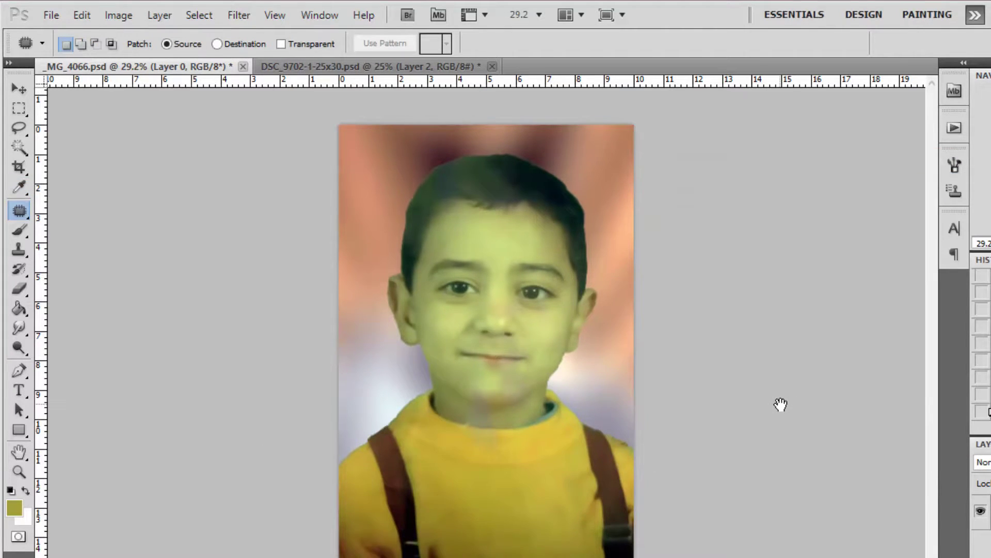
# Darken the portrait's tones slightly with a Curves adjustment by pulling the curve a little downward.
pyautogui.click(119, 14)
pyautogui.moveTo(153, 55)
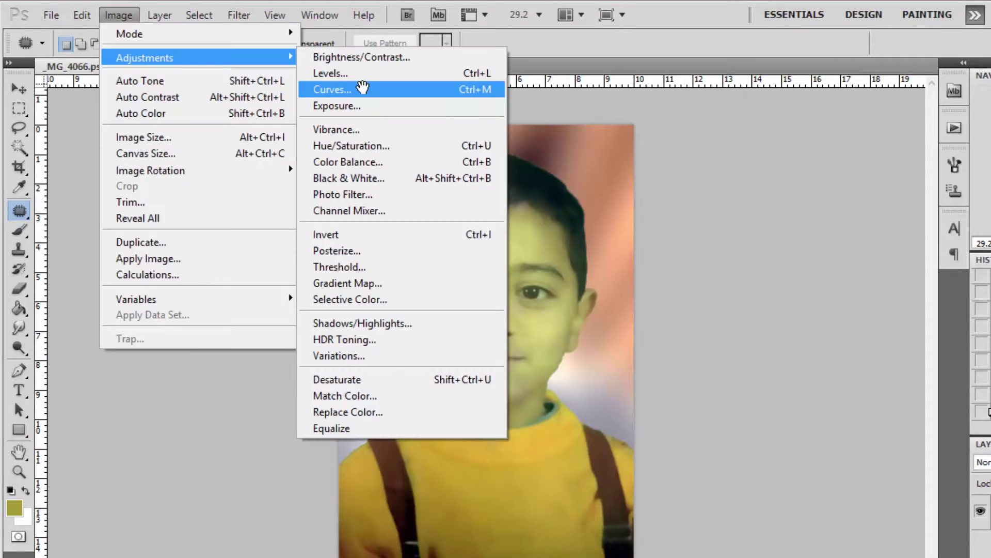
pyautogui.click(423, 91)
pyautogui.moveTo(786, 18); pyautogui.dragTo(864, 136)
pyautogui.moveTo(834, 312)
pyautogui.mouseDown()
pyautogui.moveTo(837, 299)
pyautogui.moveTo(847, 315)
pyautogui.mouseUp()
pyautogui.press('Return')
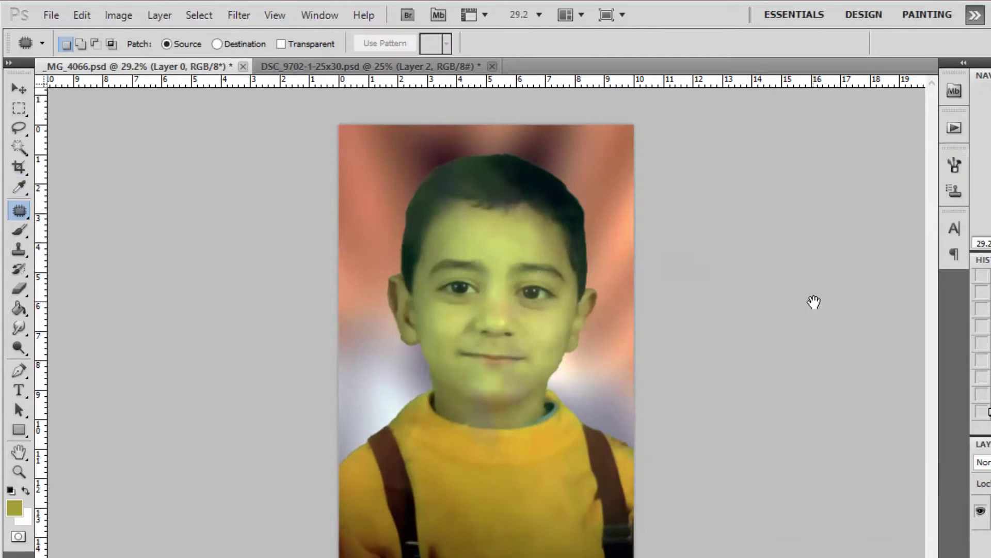